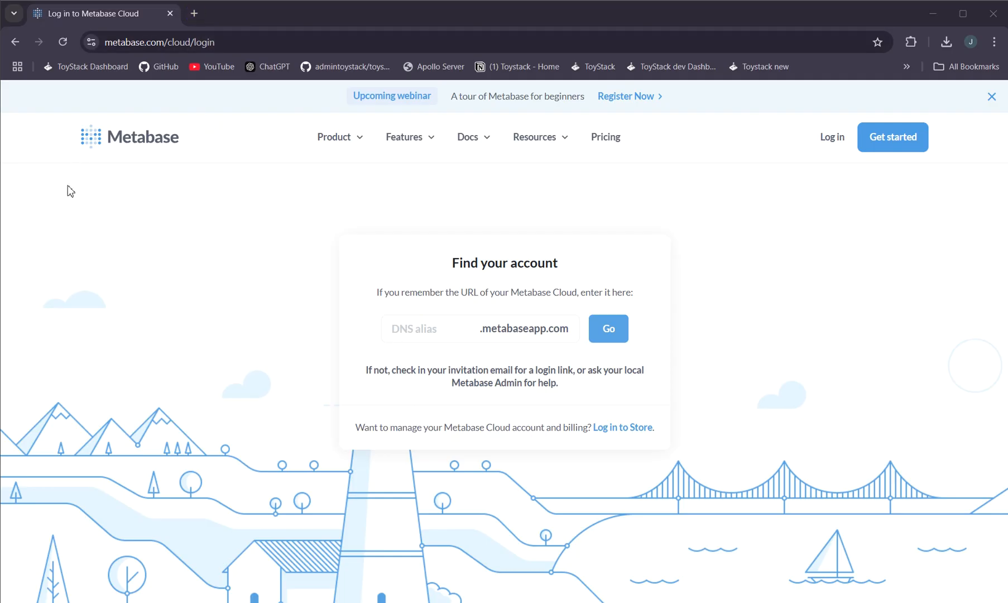
Open a new tab, search Google for toystack and open the ToyStack website
left_click(194, 13)
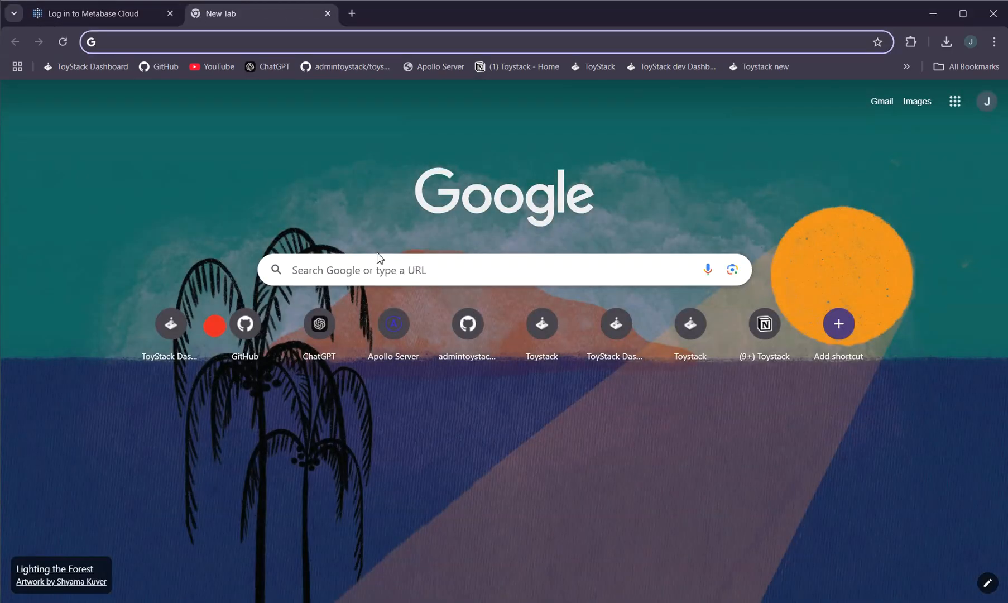
left_click(382, 265)
left_click(286, 358)
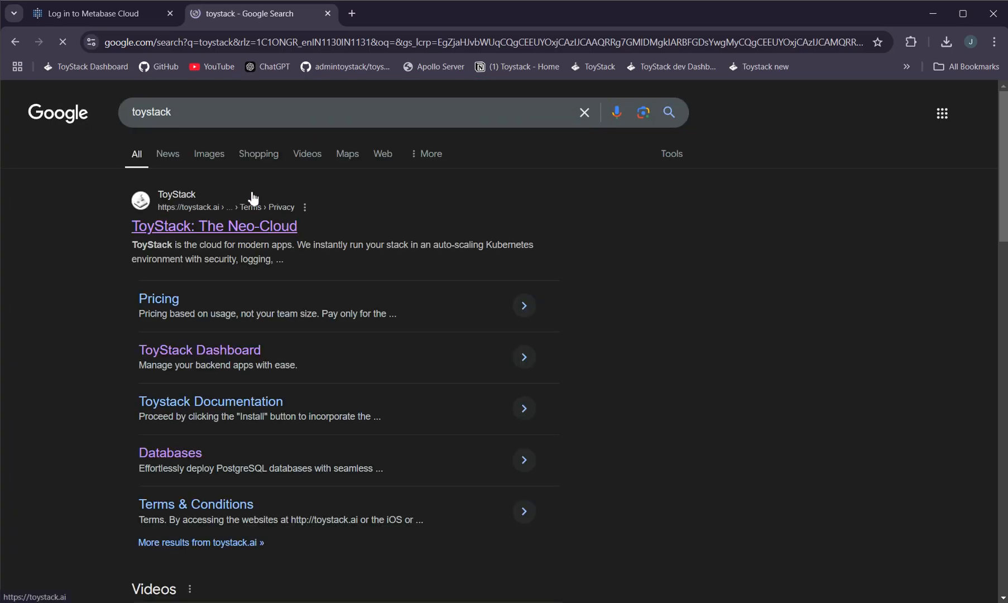
left_click(201, 227)
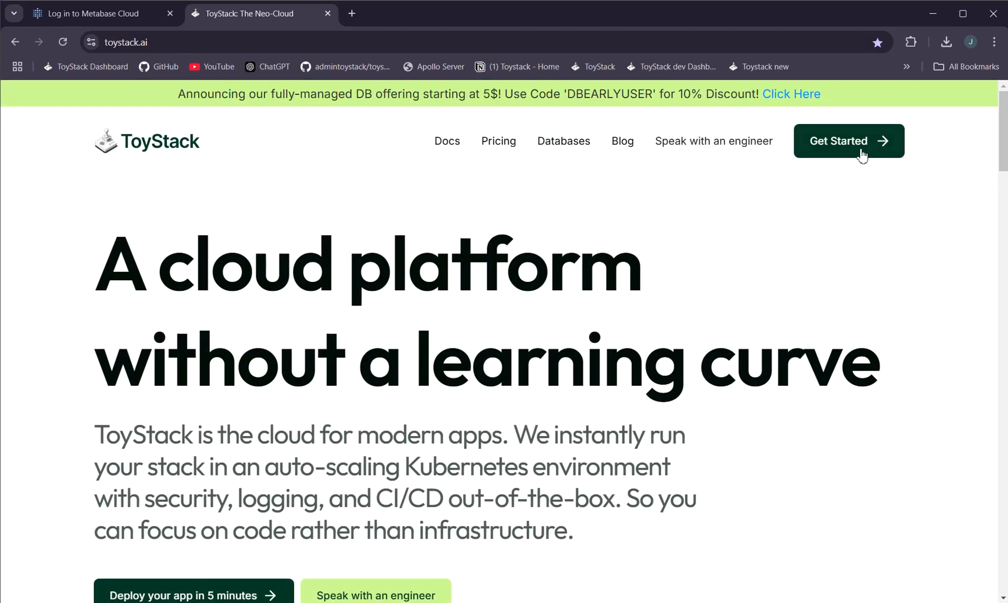
Get started on ToyStack and log in to the dashboard with GitHub using the signed-in account
left_click(862, 154)
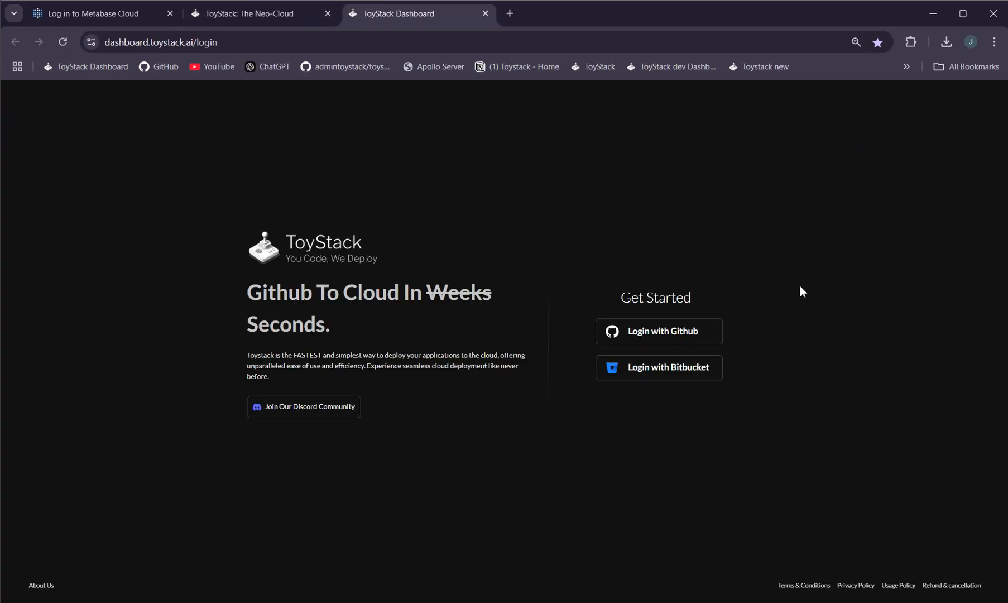
left_click(675, 339)
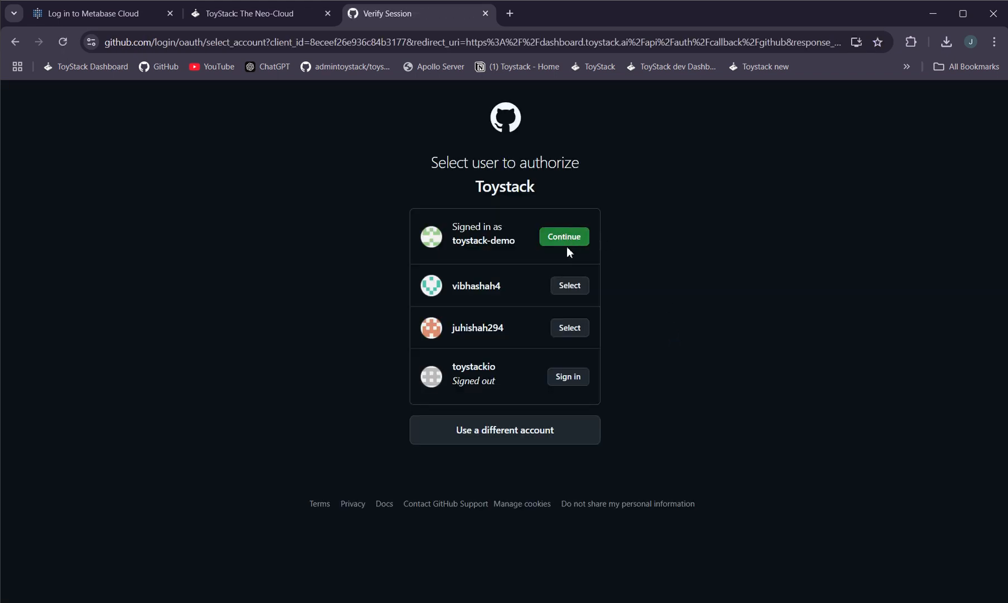
left_click(571, 237)
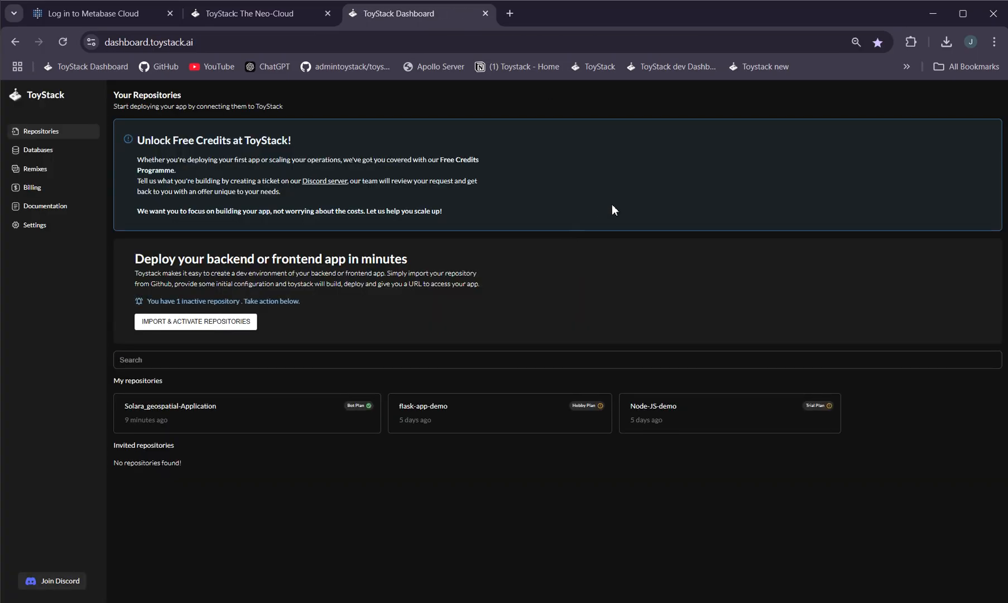
Start importing repositories and open Docker Hub from the import page
left_click(202, 322)
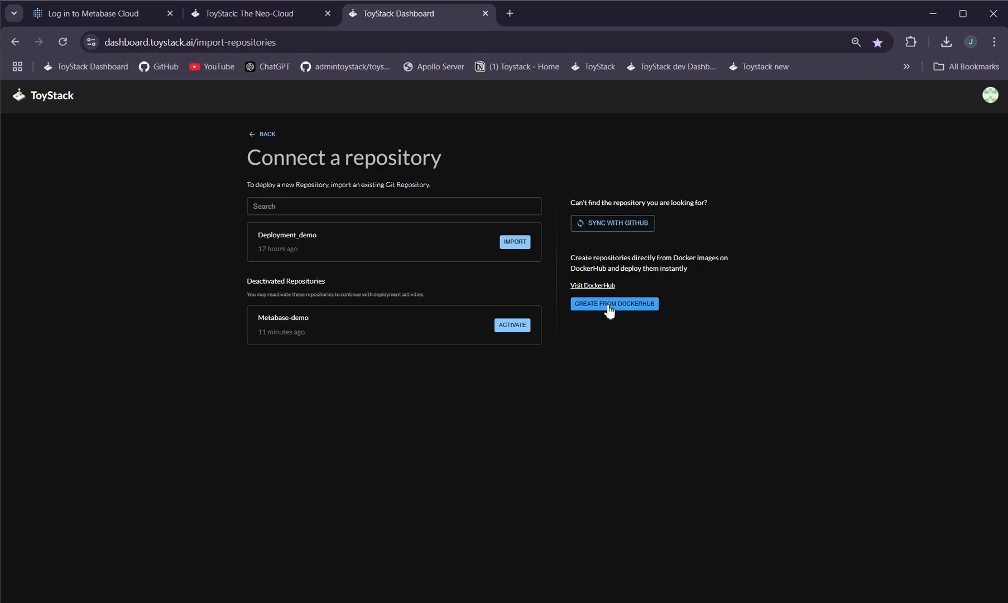
left_click(598, 285)
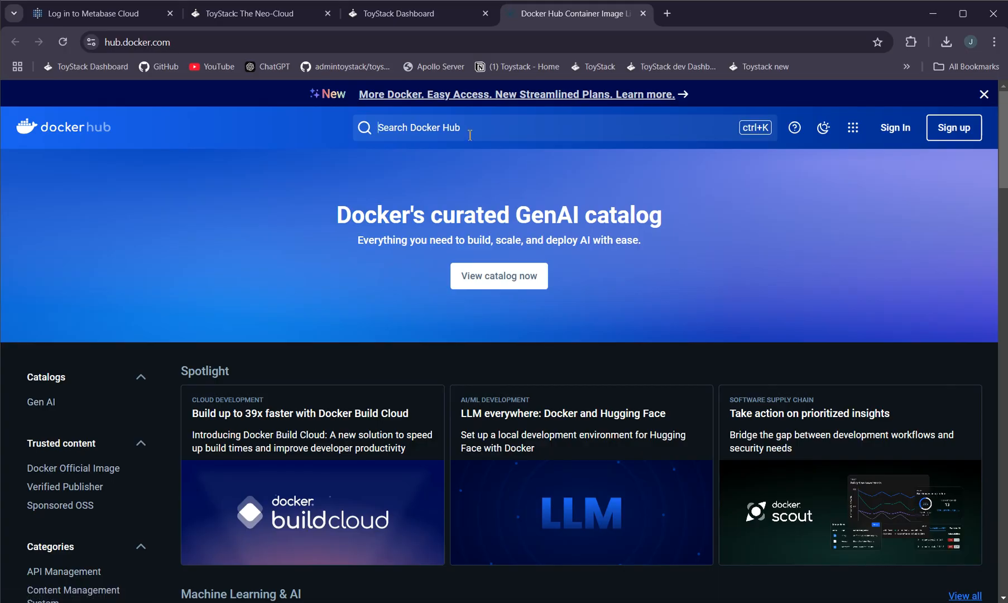
Search Docker Hub for metabase and open the metabase/metabase image page
left_click(495, 138)
type("meta")
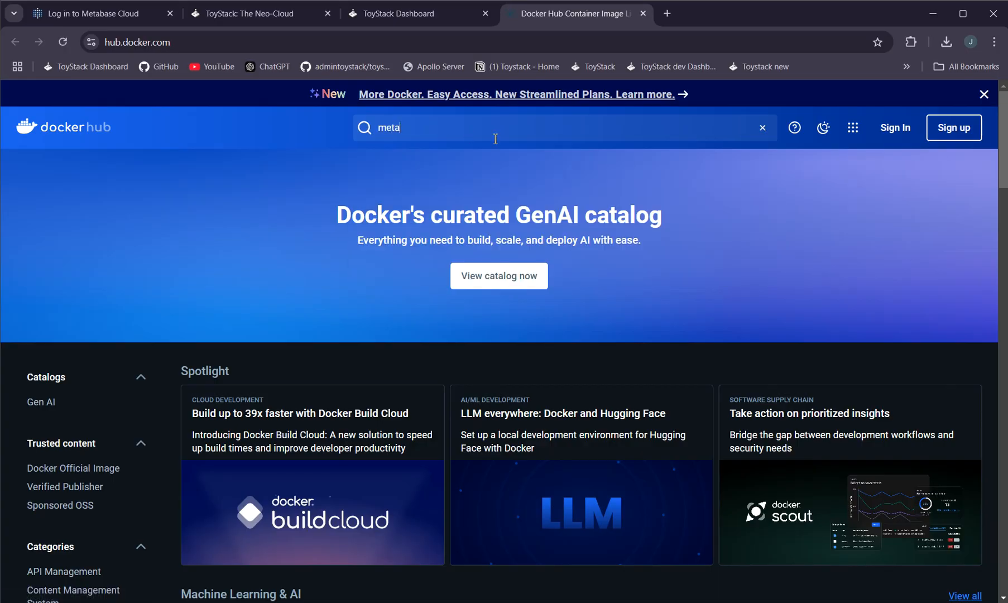
type("base")
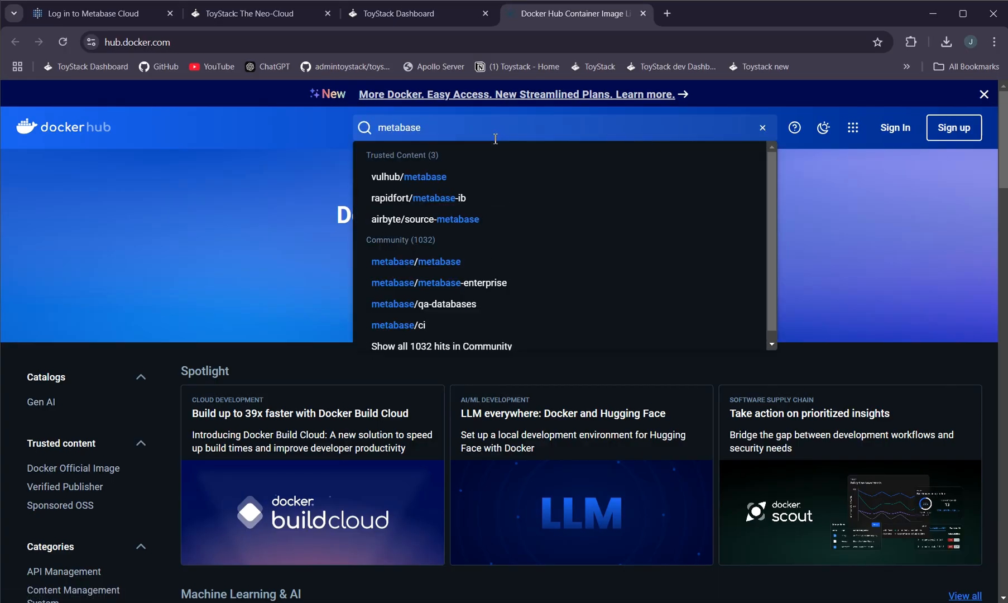
key("Return")
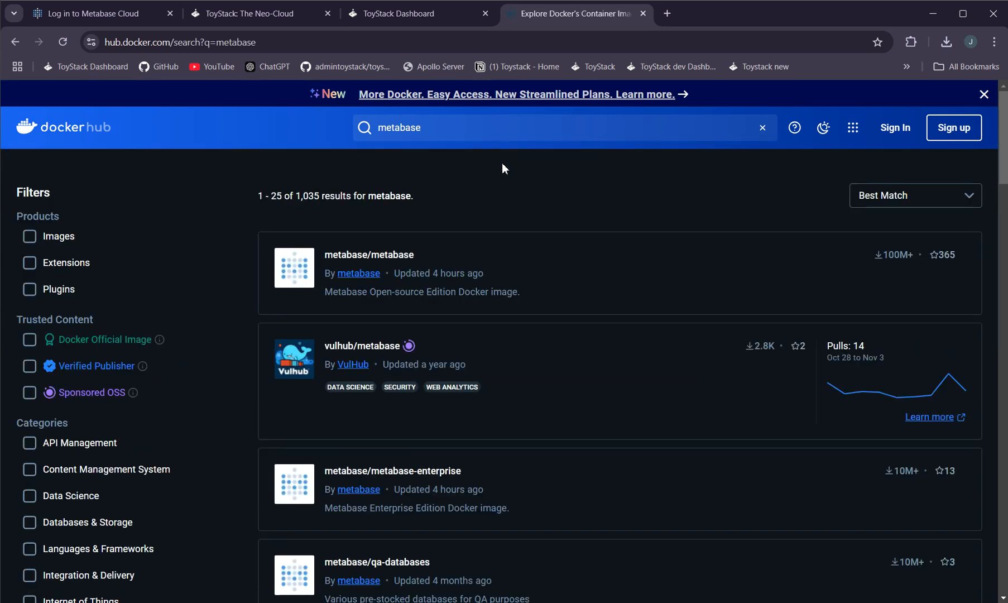
left_click(387, 259)
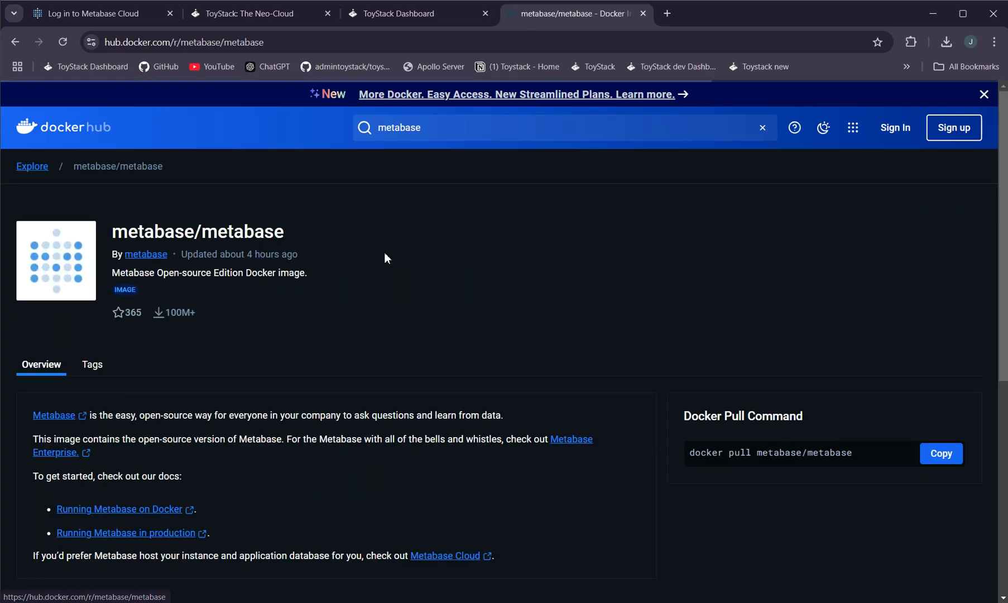
View the image's tags and copy the metabase/metabase image name
left_click(93, 366)
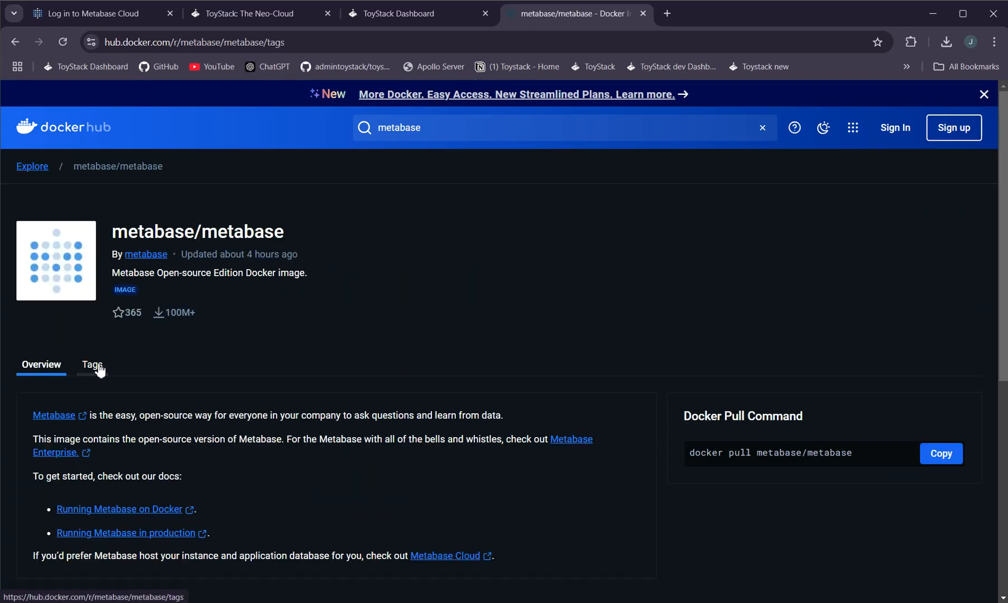
scroll(323, 357, "down", 3)
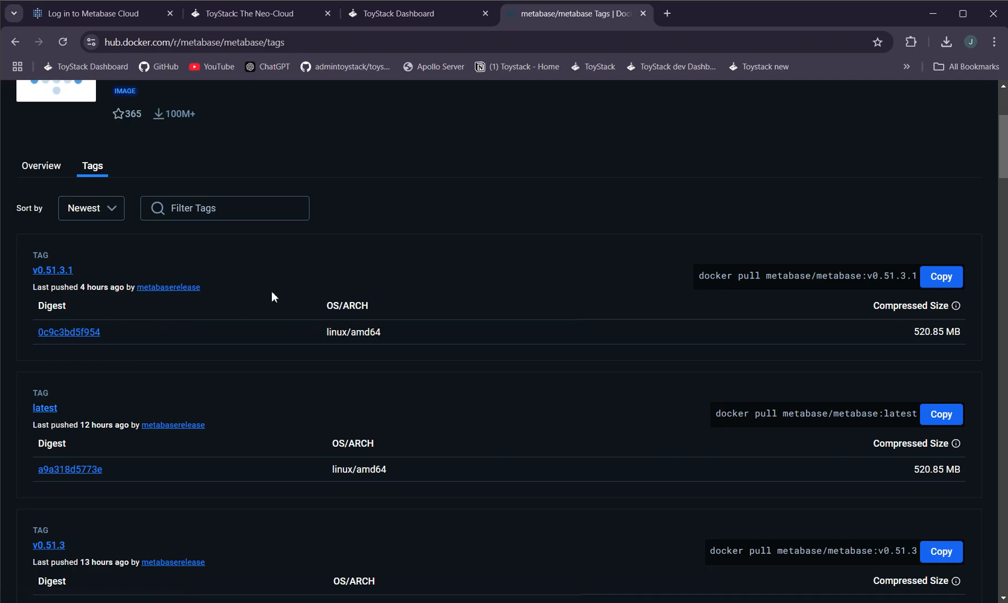
scroll(272, 293, "up", 4)
left_click_drag(305, 235, 119, 229)
key("ctrl+c")
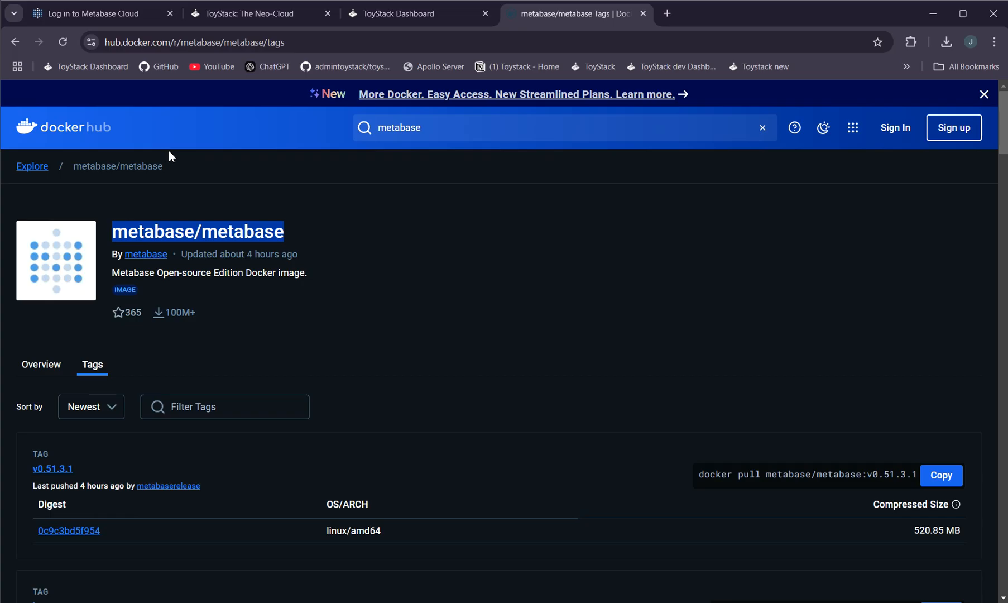
Back on ToyStack, create a repository from a Docker image with the image tag metabase/metabase:latest
left_click(435, 12)
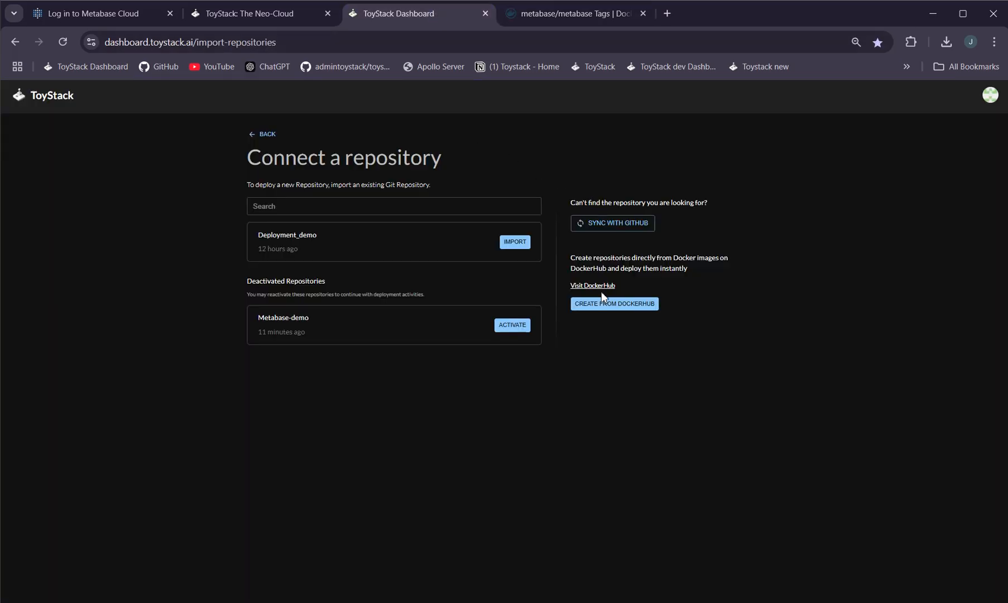
left_click(618, 310)
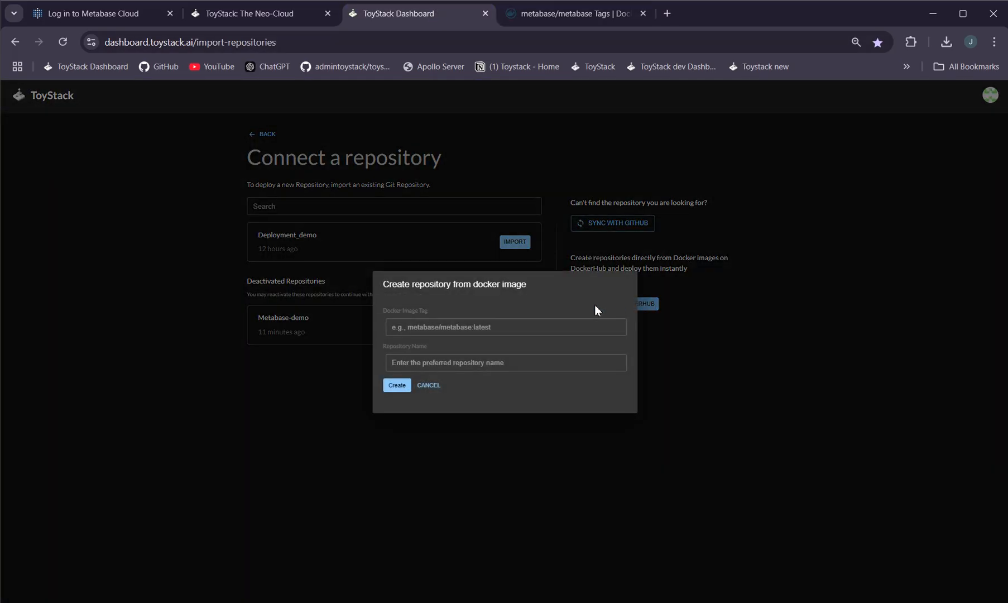
left_click(524, 332)
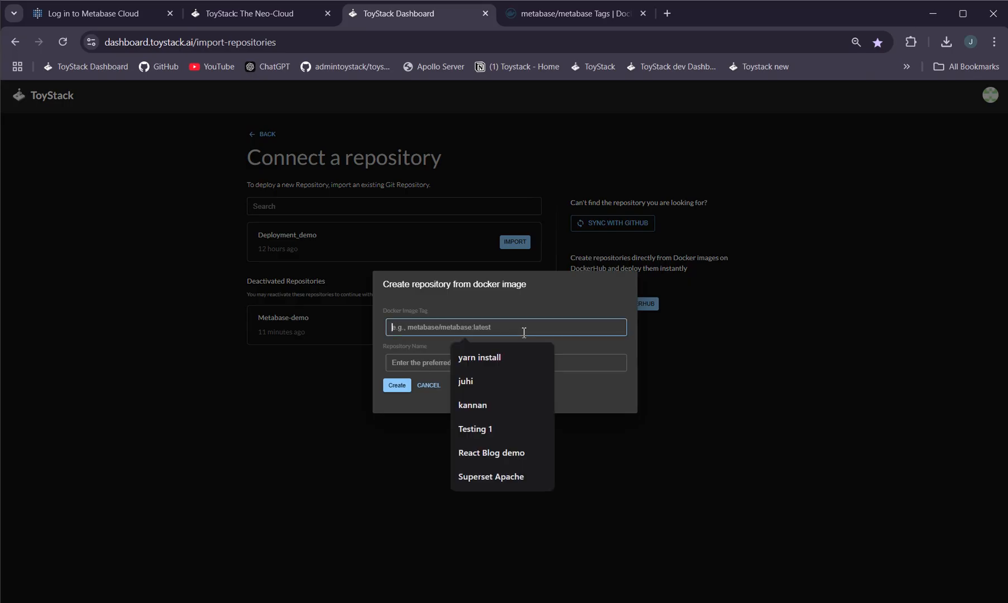
key("ctrl+v")
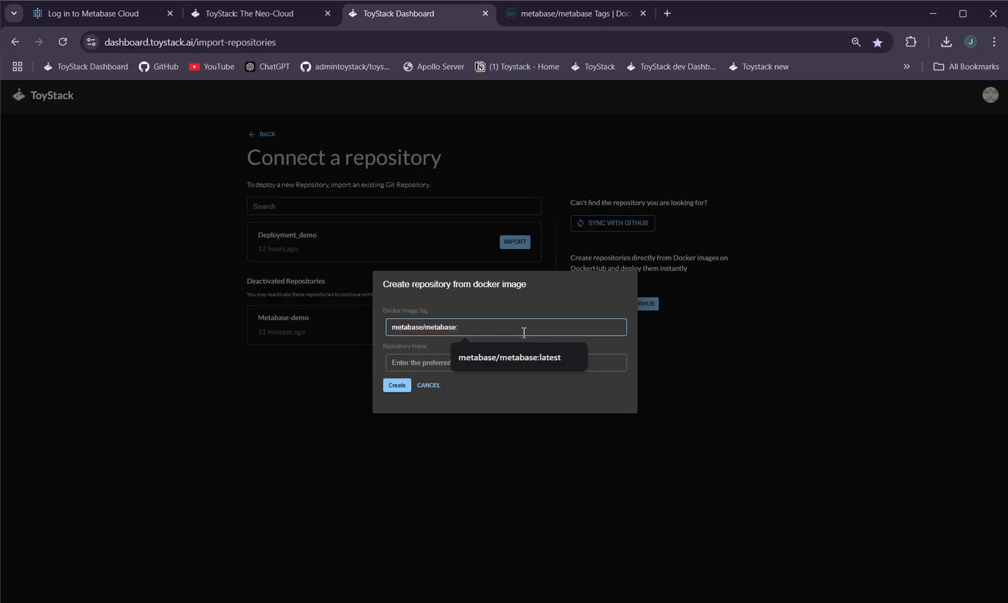
type(":")
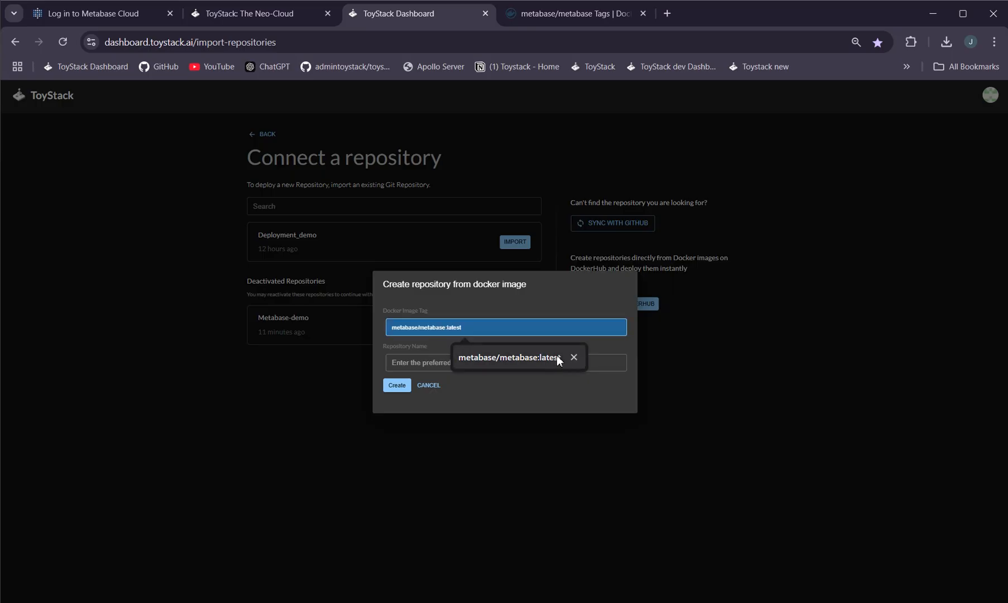
left_click(425, 362)
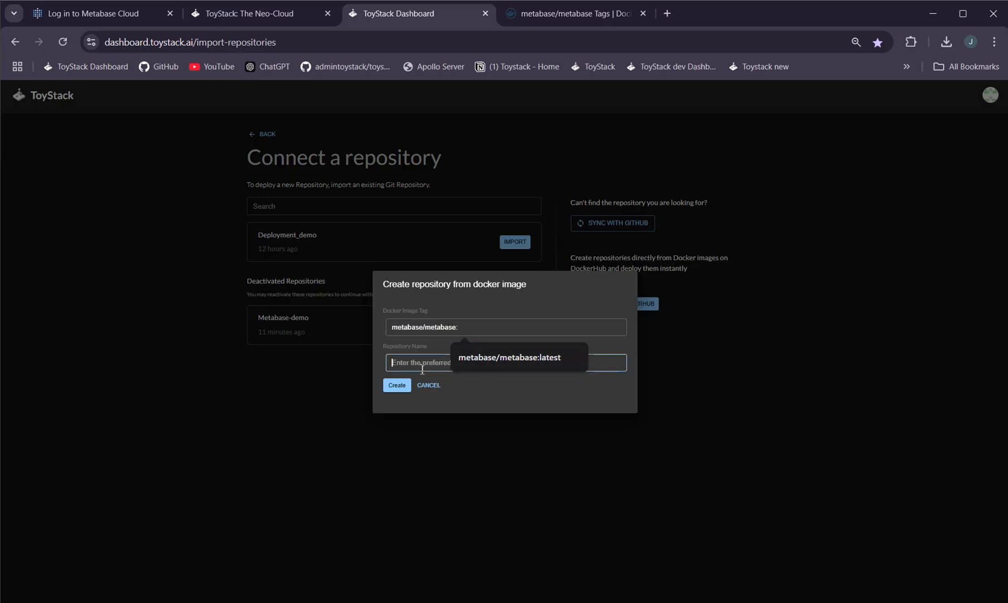
left_click(475, 331)
type("latest")
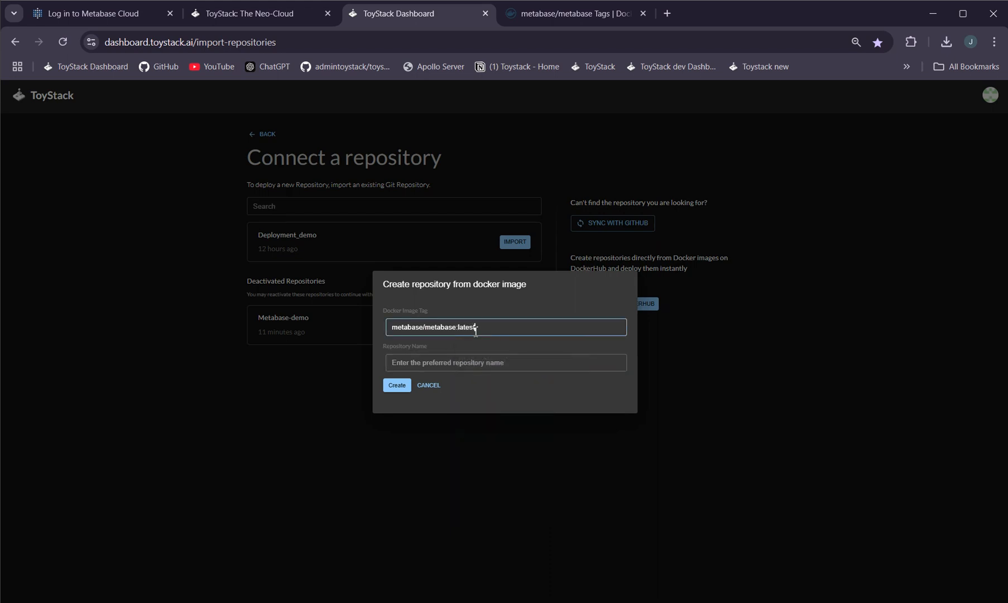
Name the repository Metabase-application-demo and create it
left_click(465, 366)
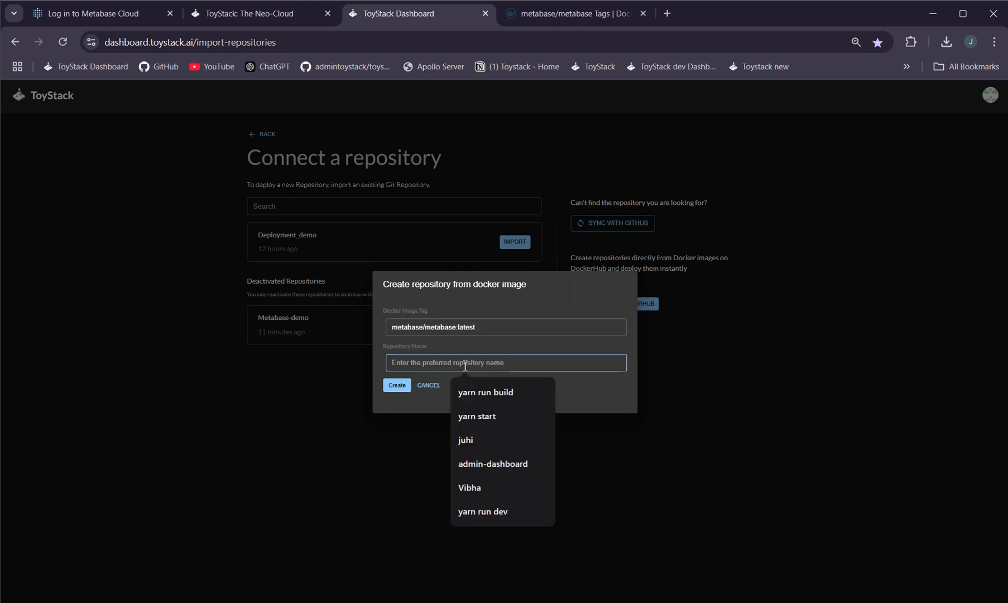
type("Metaba")
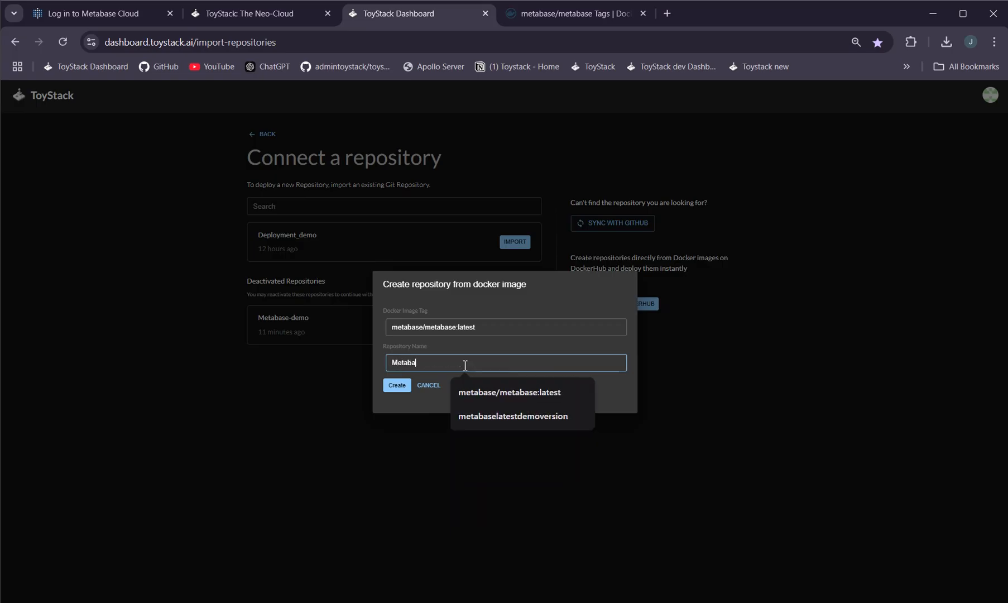
type("se-applic")
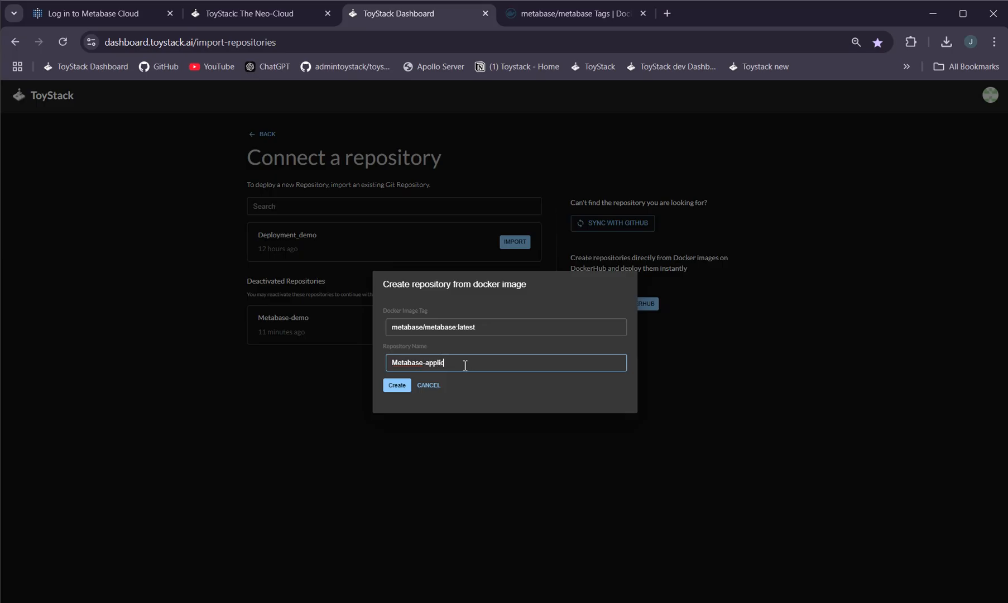
type("ation-demo")
left_click(394, 387)
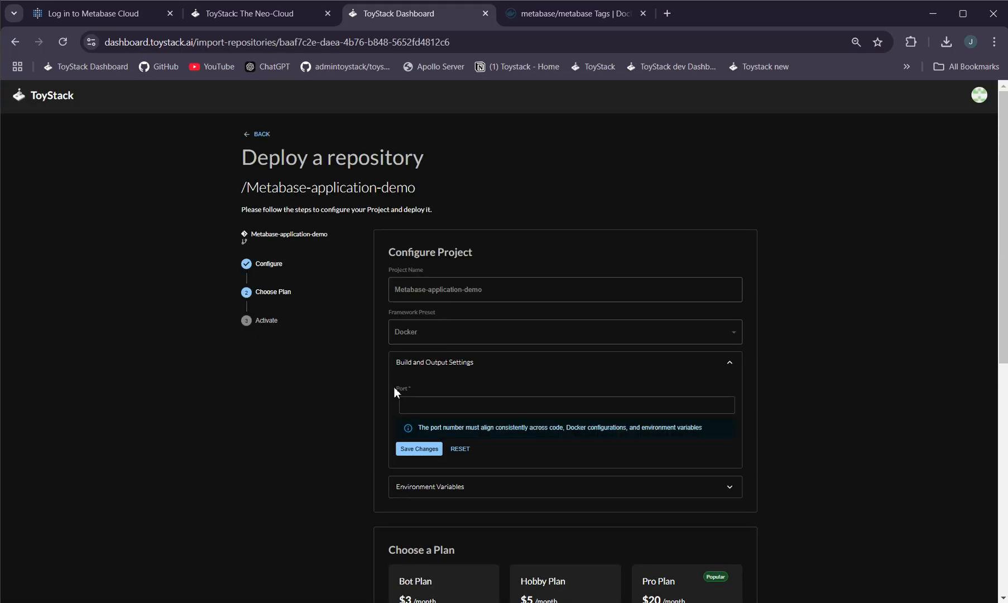
Set the port in the build and output settings to 3000
left_click(422, 406)
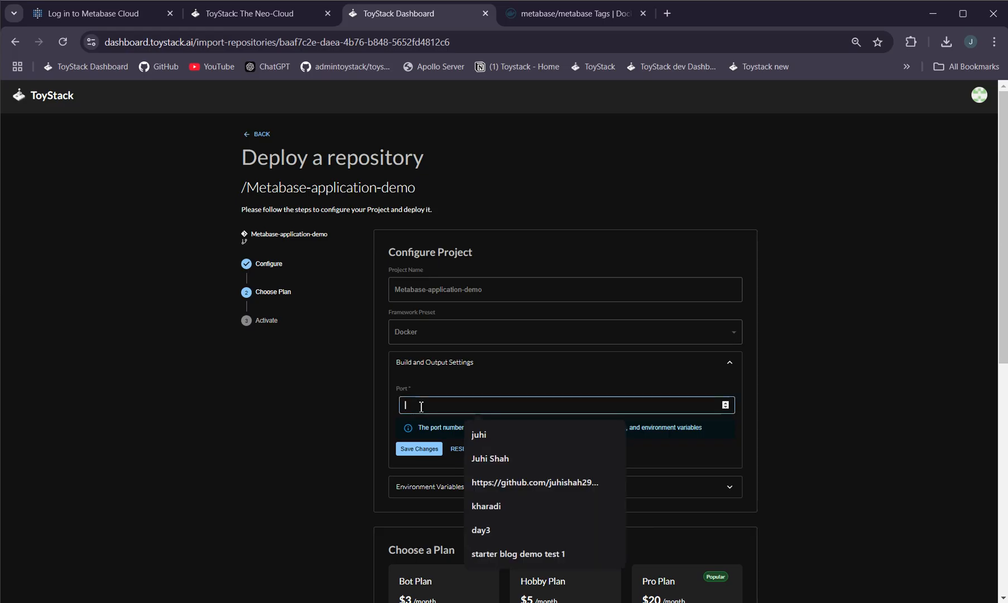
left_click(559, 14)
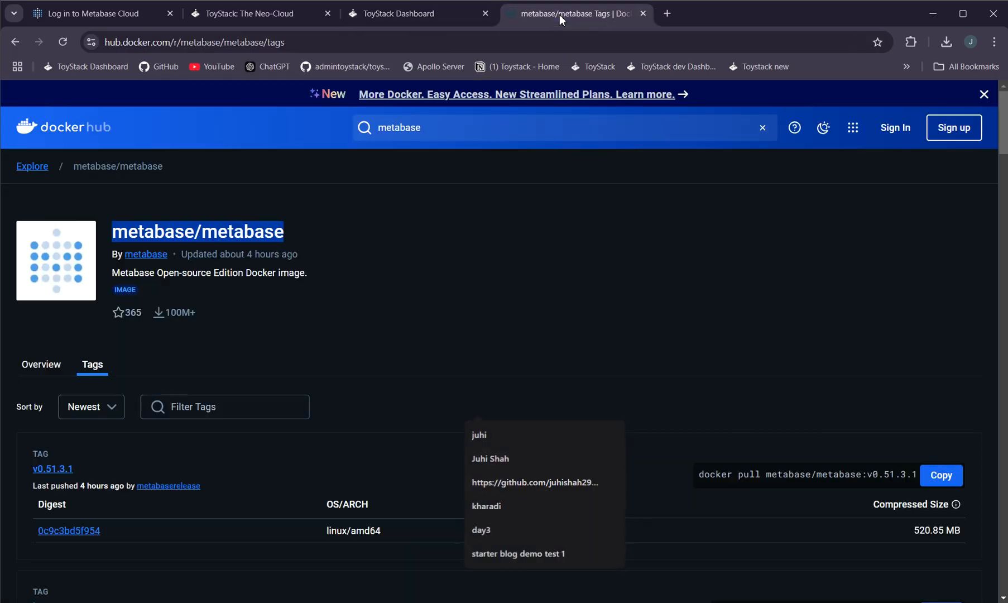
left_click(447, 12)
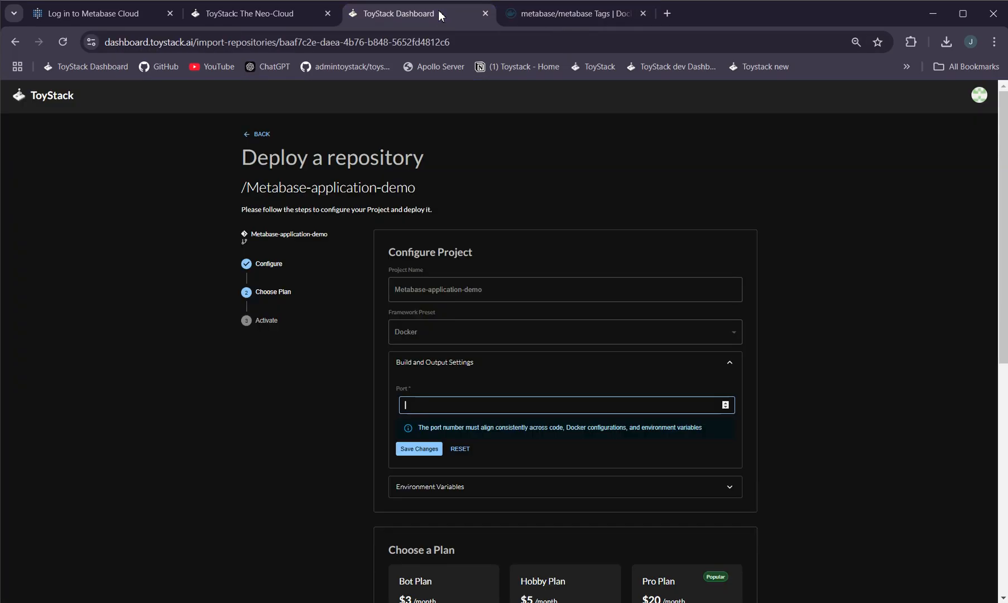
left_click(584, 13)
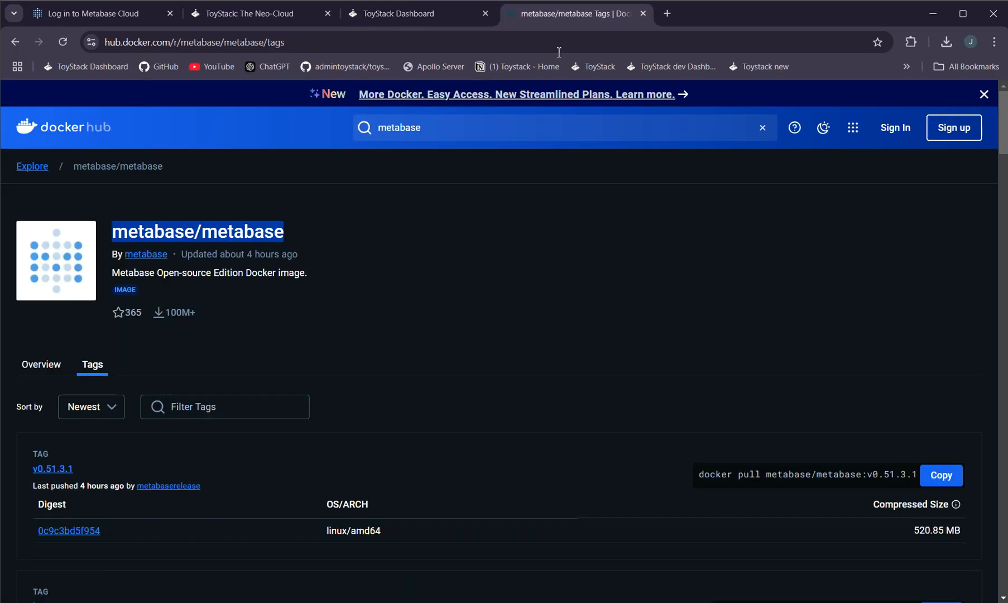
left_click(463, 13)
left_click(472, 402)
type("3000")
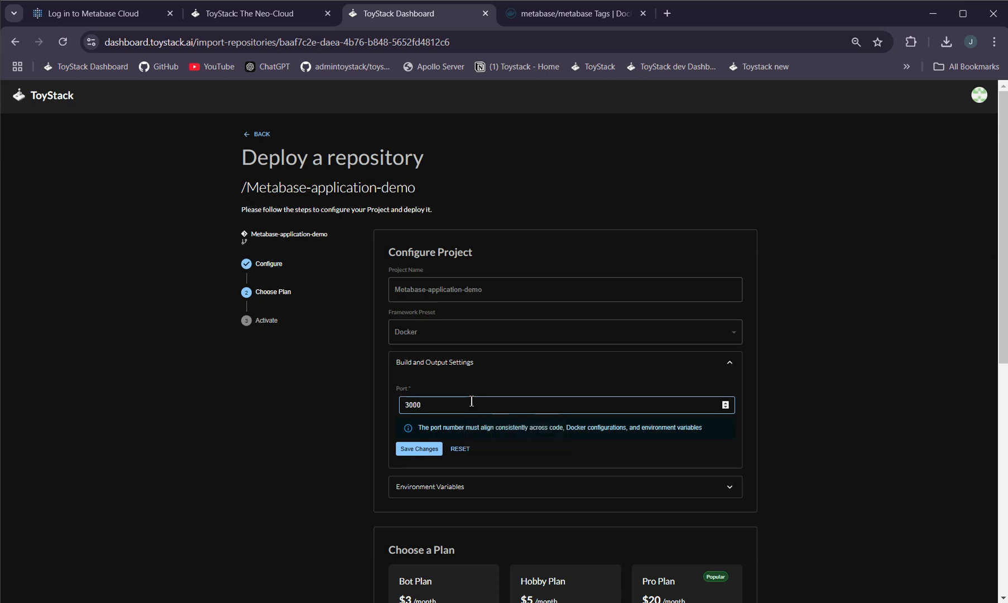
Open the Environment Variables section and select the key field
scroll(483, 382, "down", 1)
left_click(419, 383)
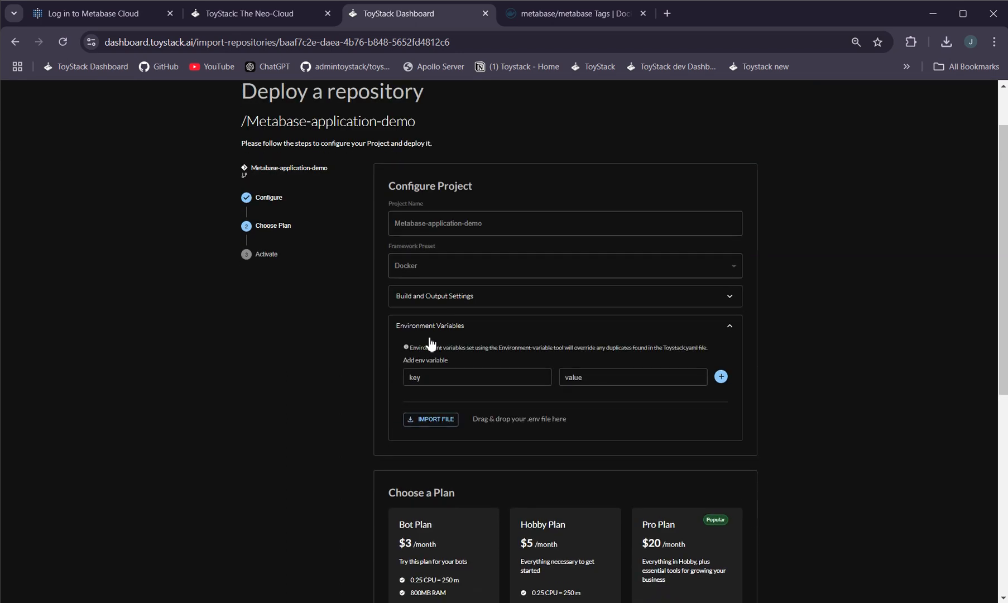
left_click(464, 377)
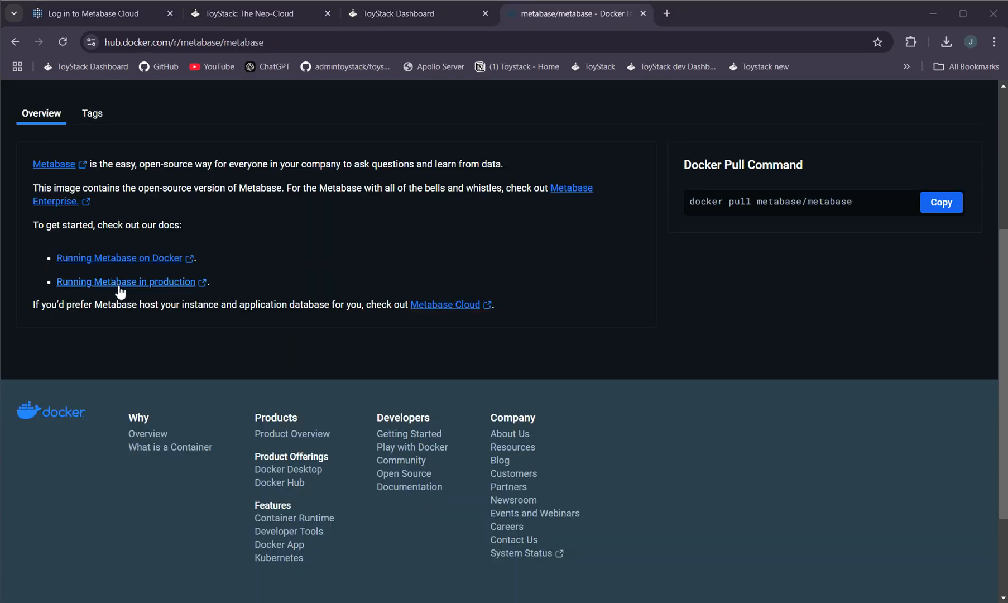
Open the Running Metabase in production guide and read its production Docker command
left_click(96, 282)
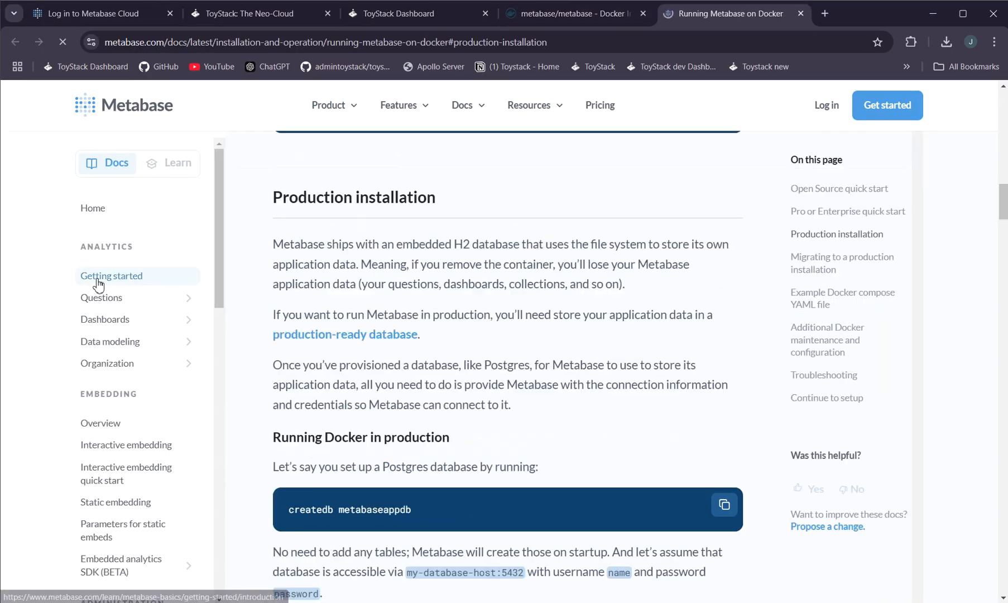
scroll(464, 307, "down", 10)
scroll(464, 307, "up", 3)
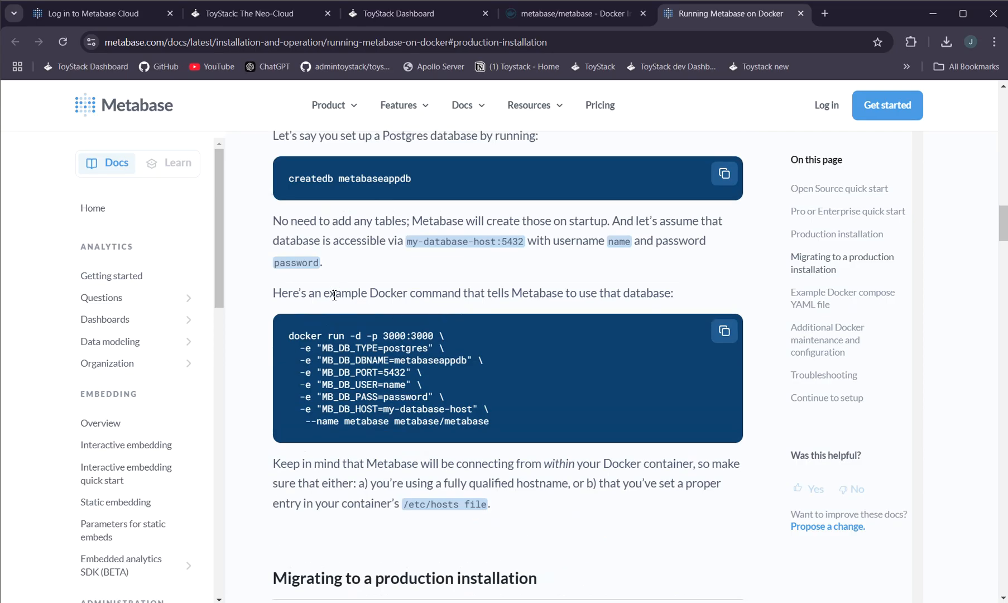
Return to the deployment configuration and select the Hobby Plan
left_click_drag(505, 423, 278, 350)
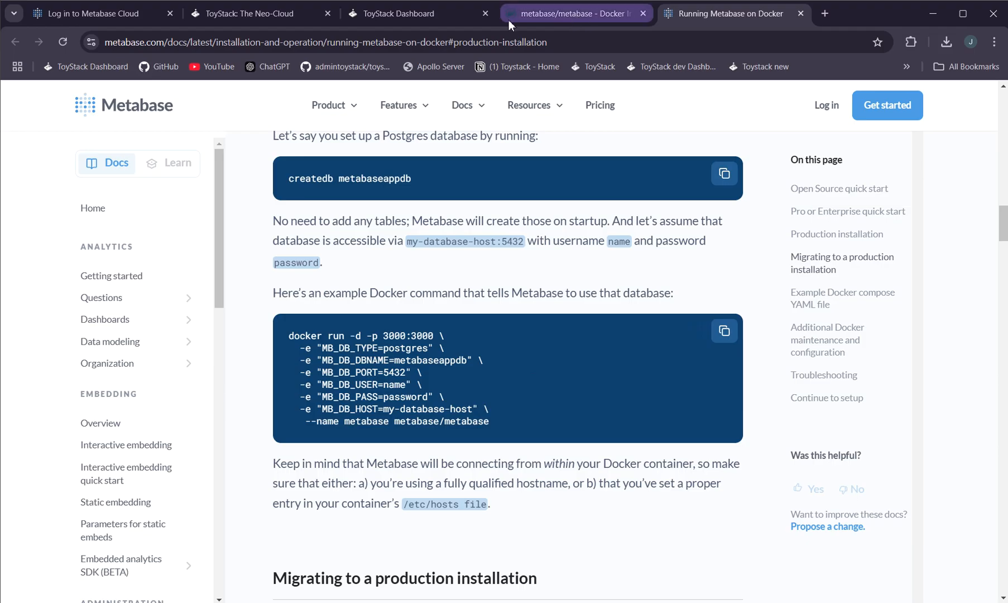
left_click(406, 13)
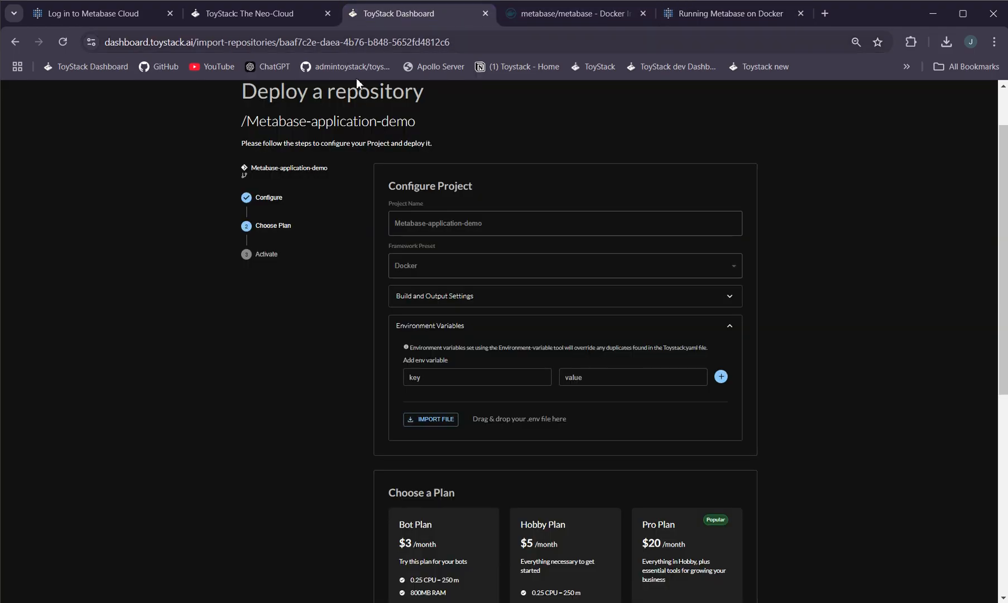
mouse_move(556, 14)
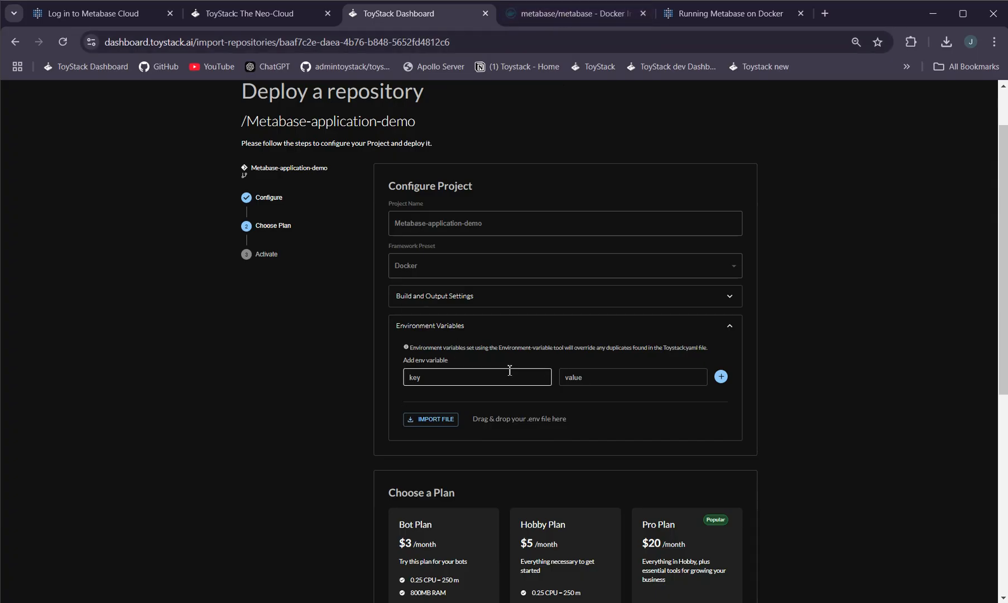
scroll(443, 392, "down", 3)
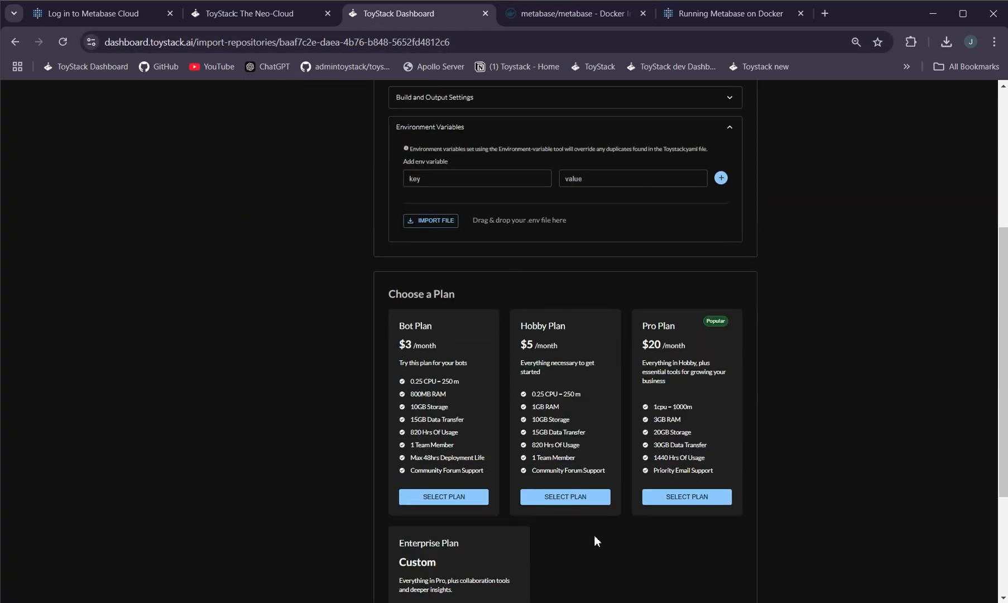
left_click(572, 497)
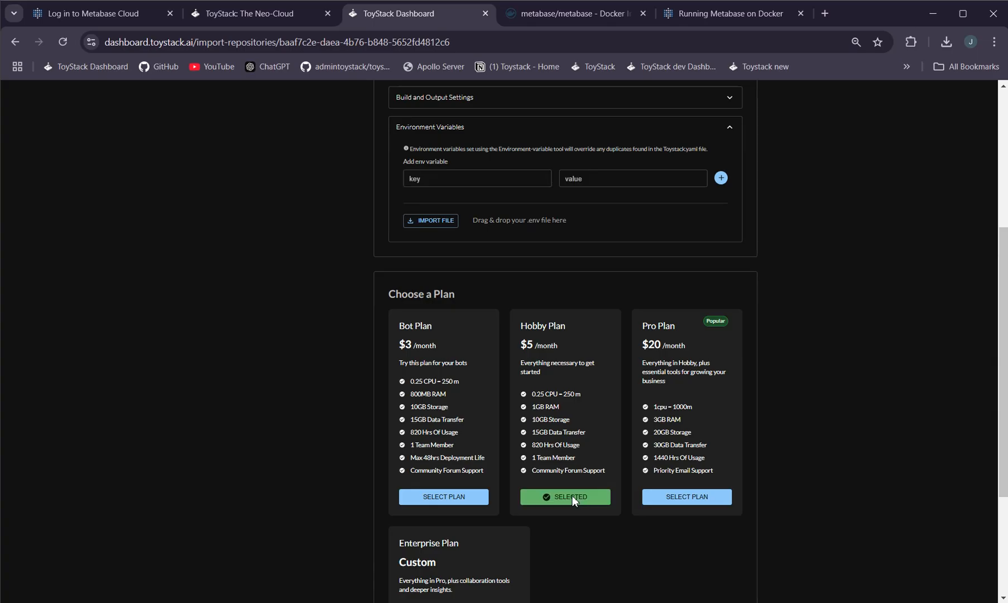
Proceed to payment, pay the $5 from the Toystack wallet to activate the project, and open the repository dashboard
scroll(582, 511, "down", 3)
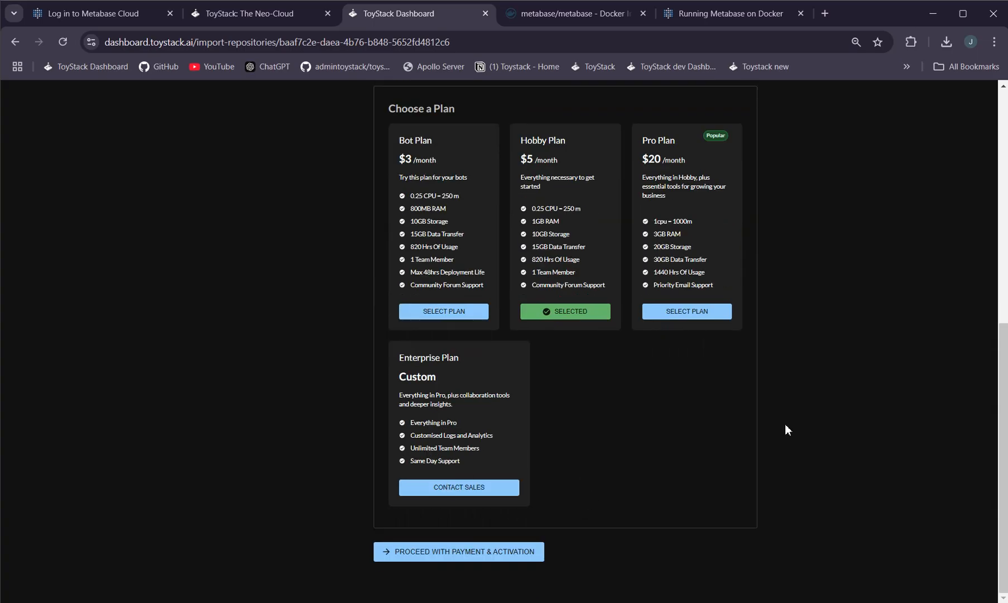
left_click(484, 552)
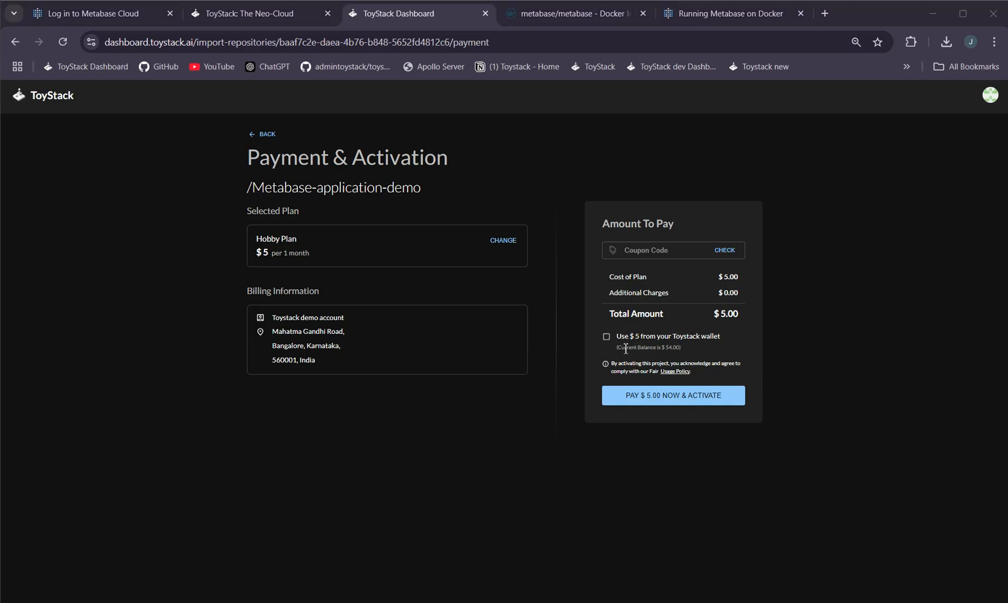
left_click(606, 337)
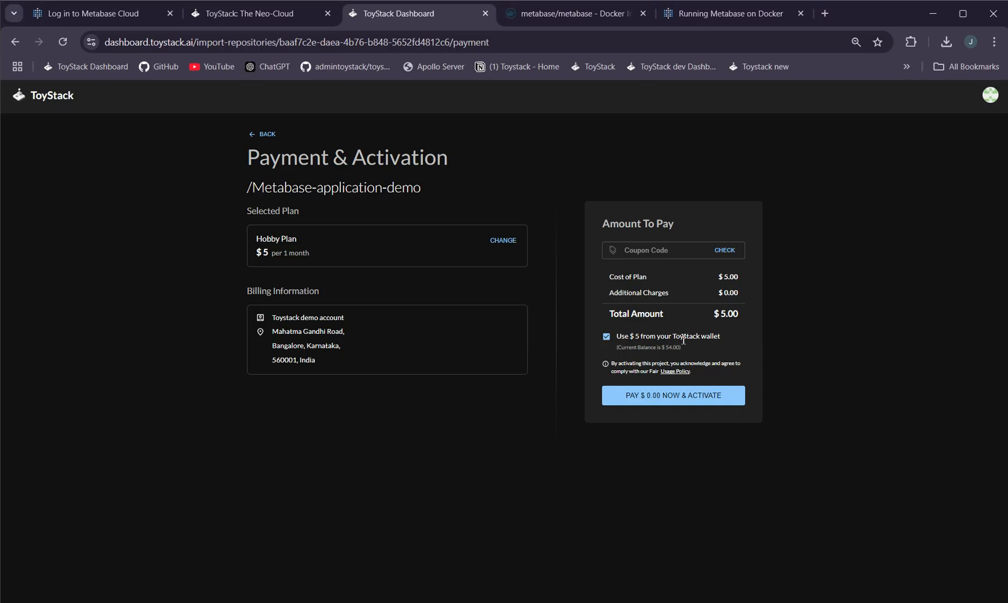
left_click(647, 395)
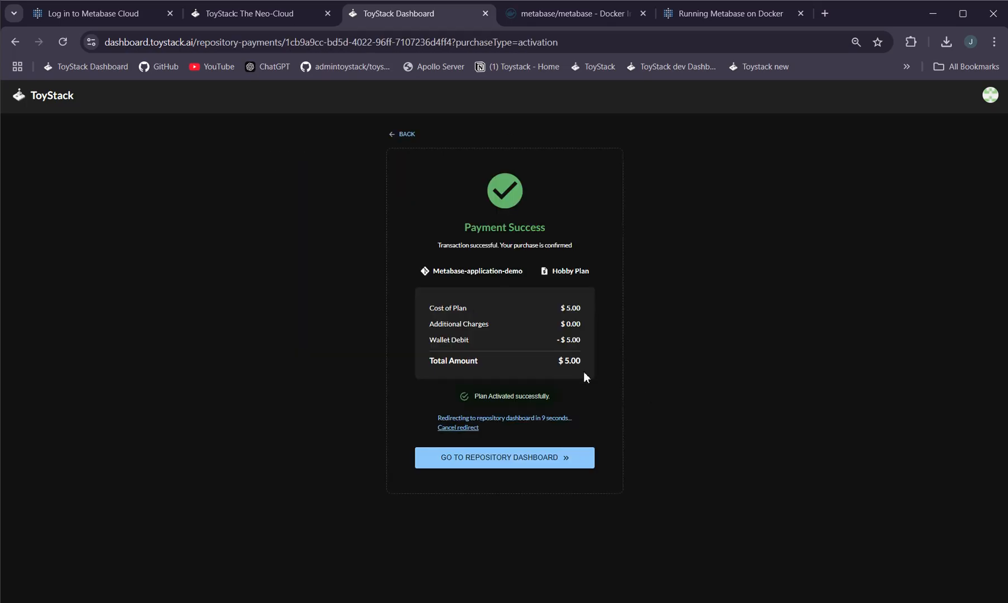
left_click(514, 459)
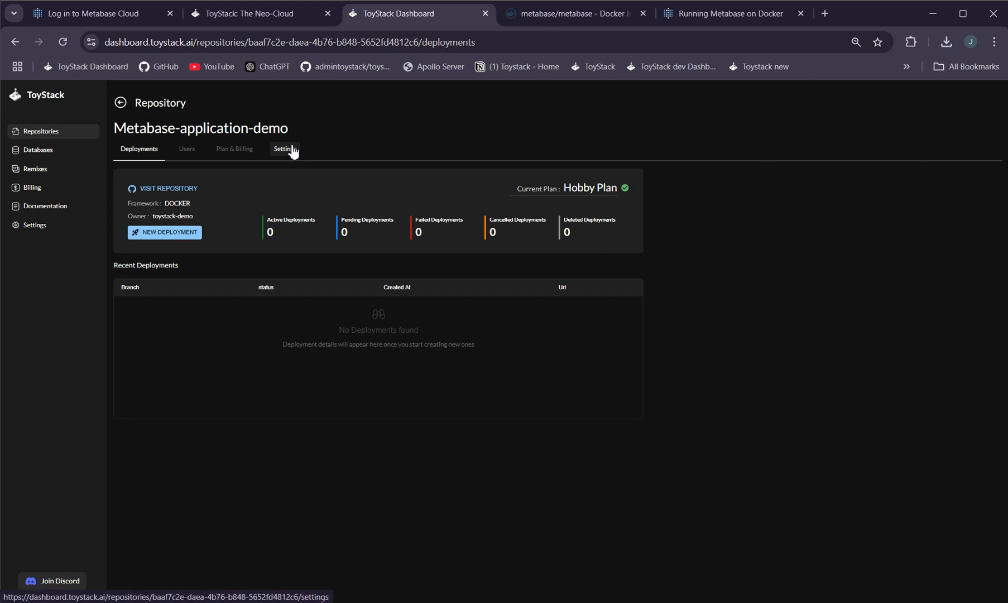
Open the My first demo Database Postgres instance to view its credentials
left_click(49, 154)
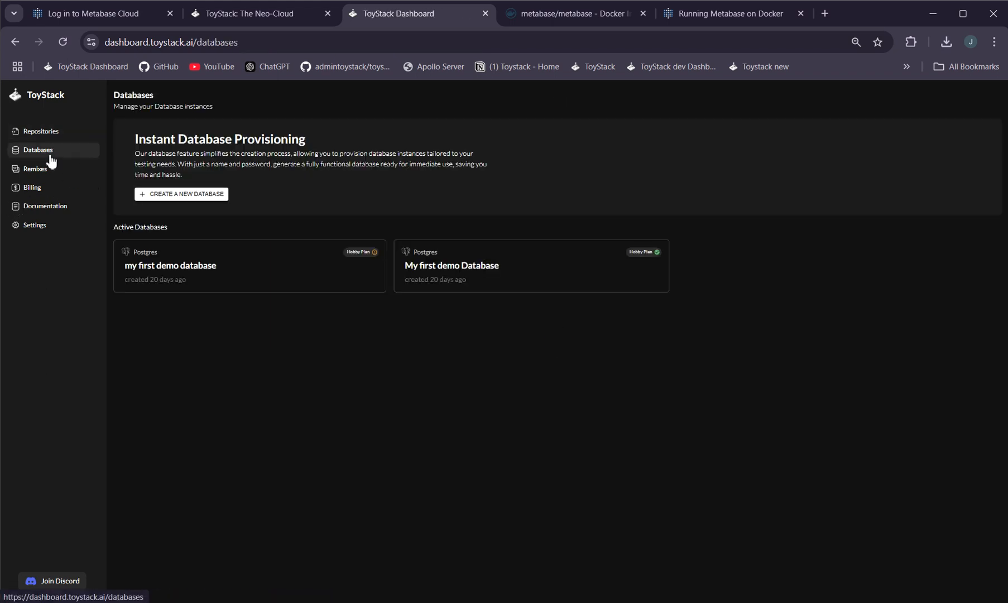
left_click(478, 273)
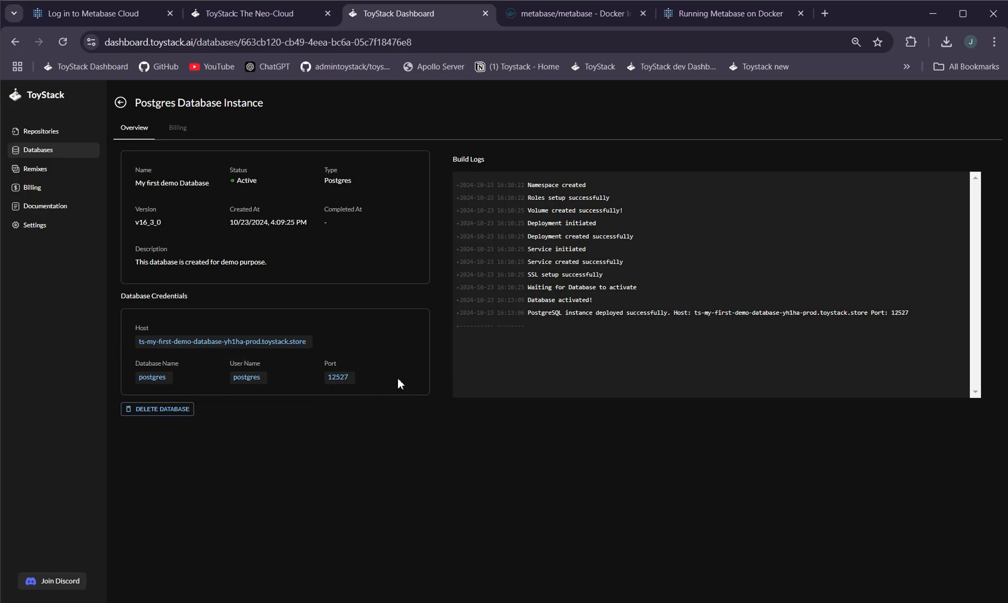
left_click(118, 105)
left_click(173, 196)
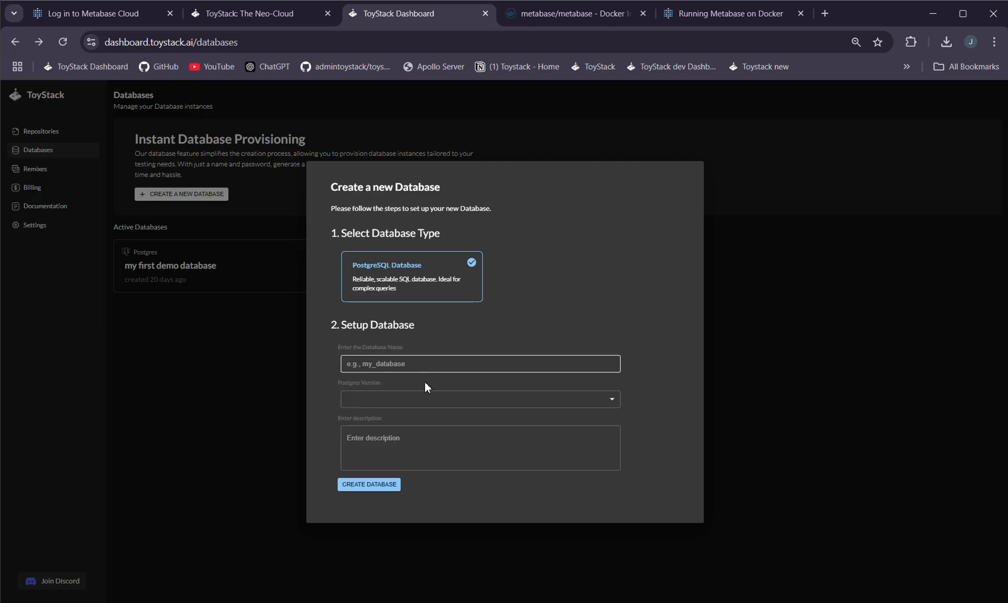
left_click(419, 400)
left_click(608, 295)
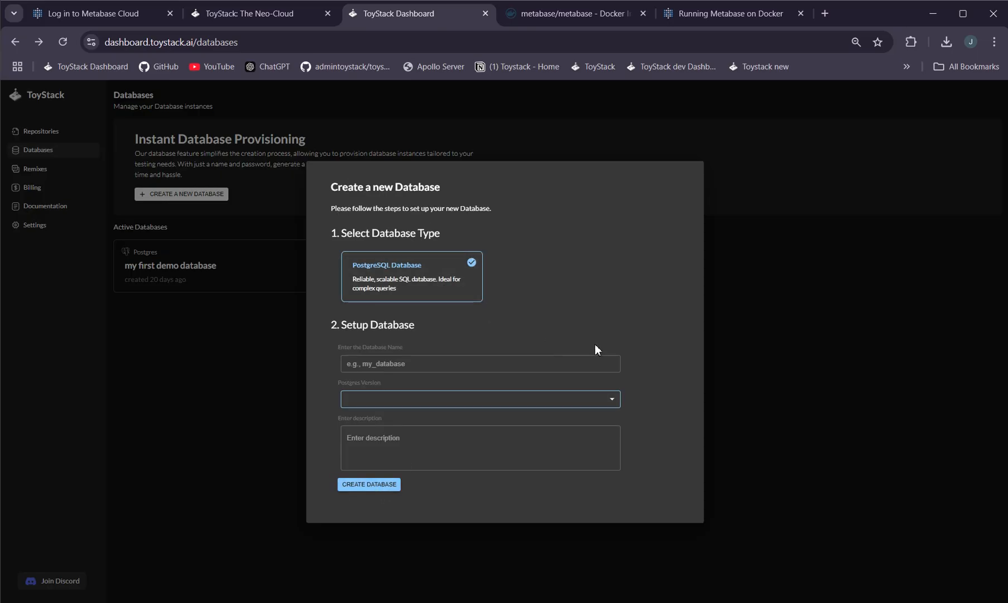
left_click(244, 421)
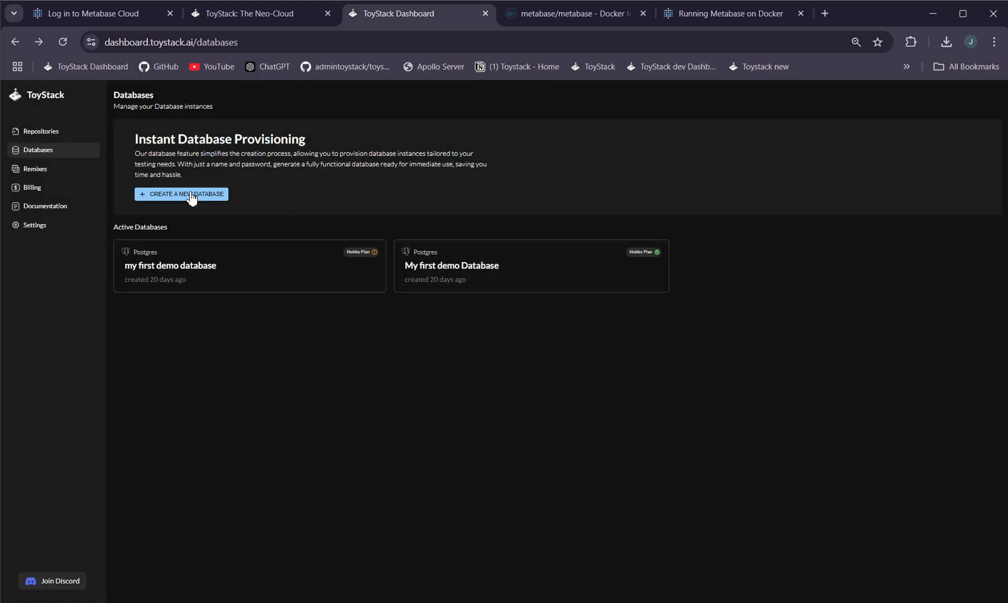
Open the Metabase-application-demo repository's Environment Variables settings
left_click(738, 11)
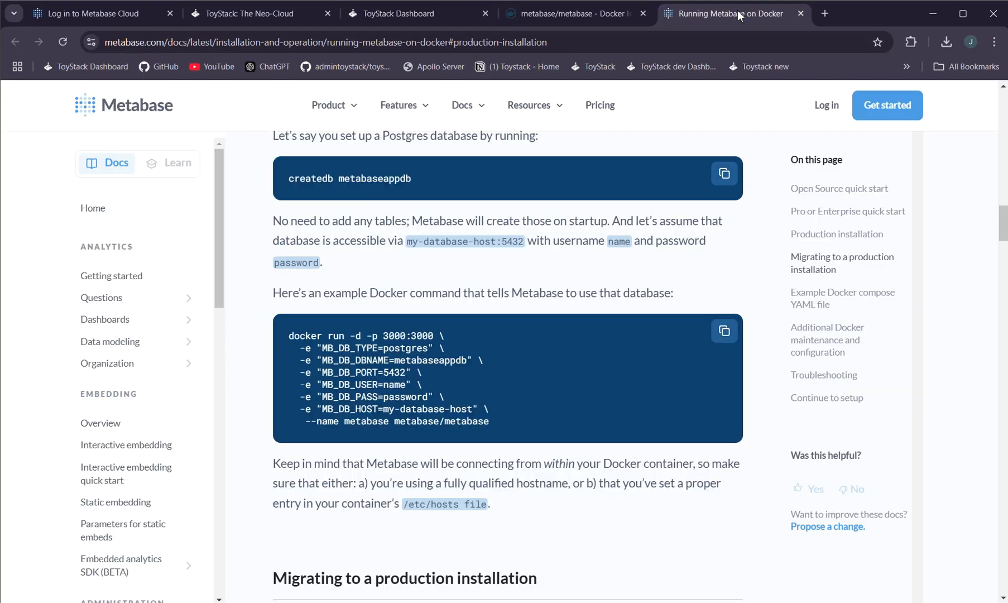
left_click(576, 11)
left_click(397, 15)
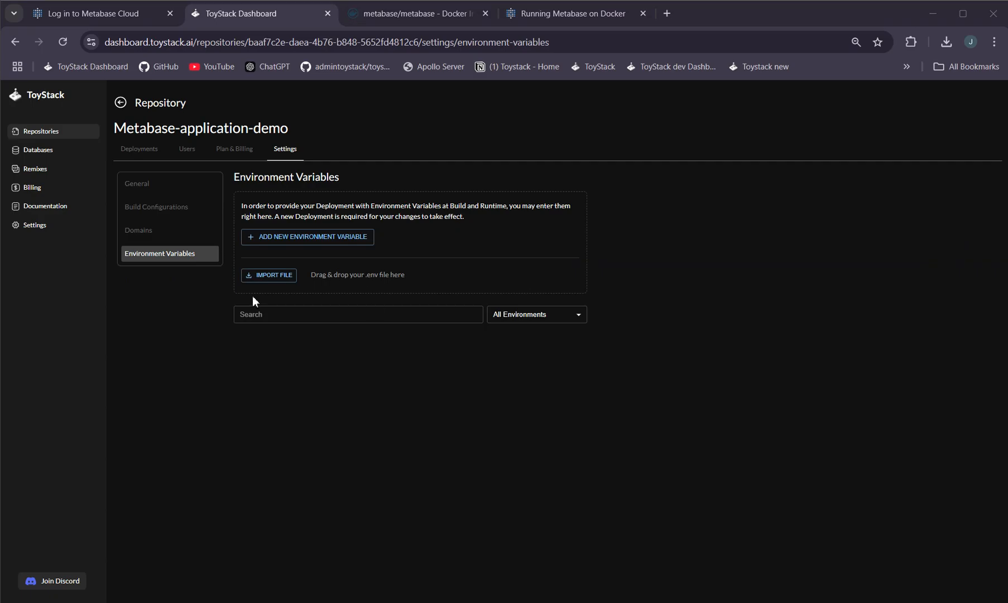
left_click(186, 260)
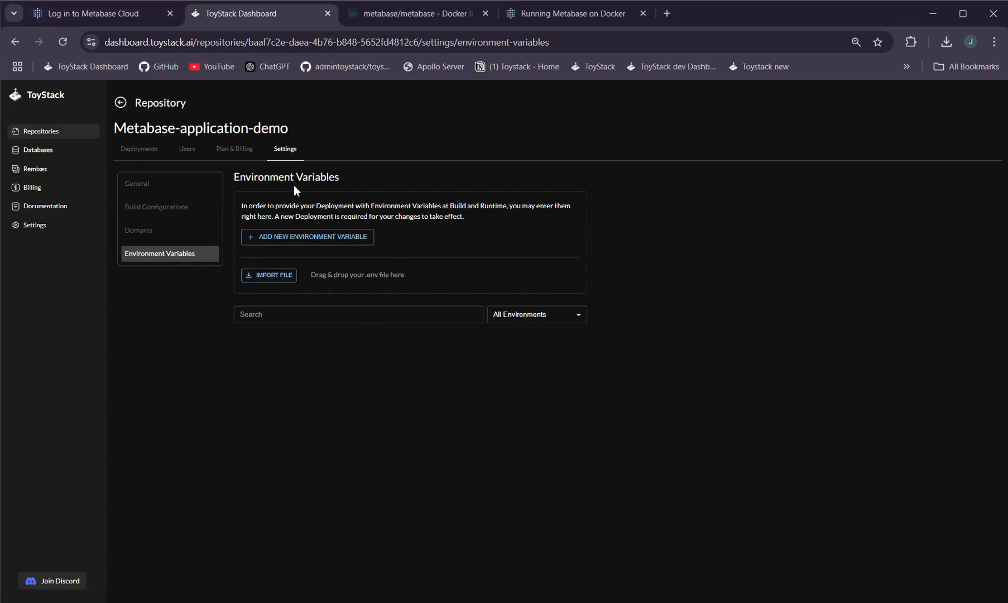
Import the .env file with the MB_DB database settings, including the database password, into the Default environment and submit
key("alt+Tab")
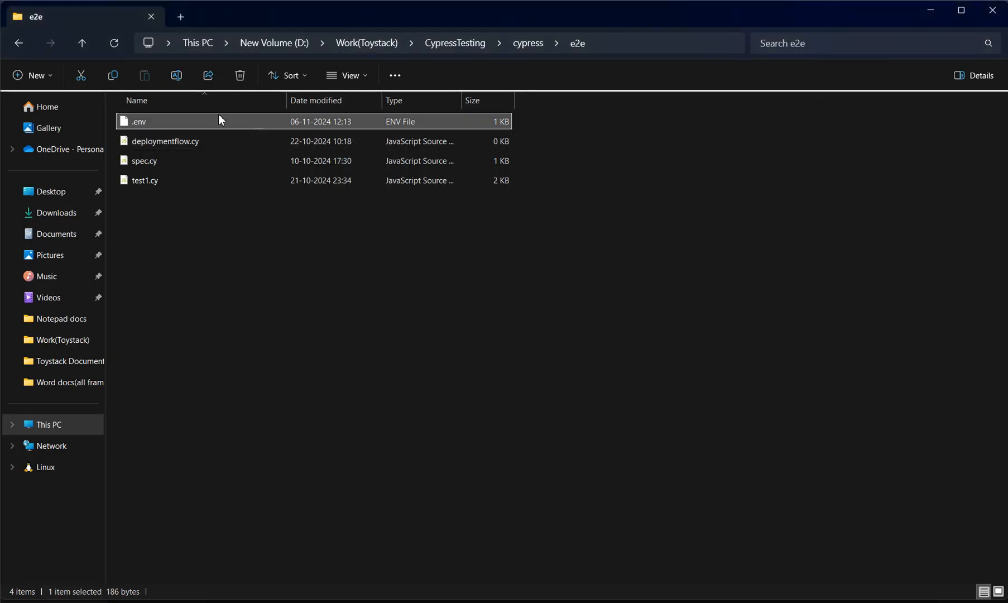
left_click(961, 10)
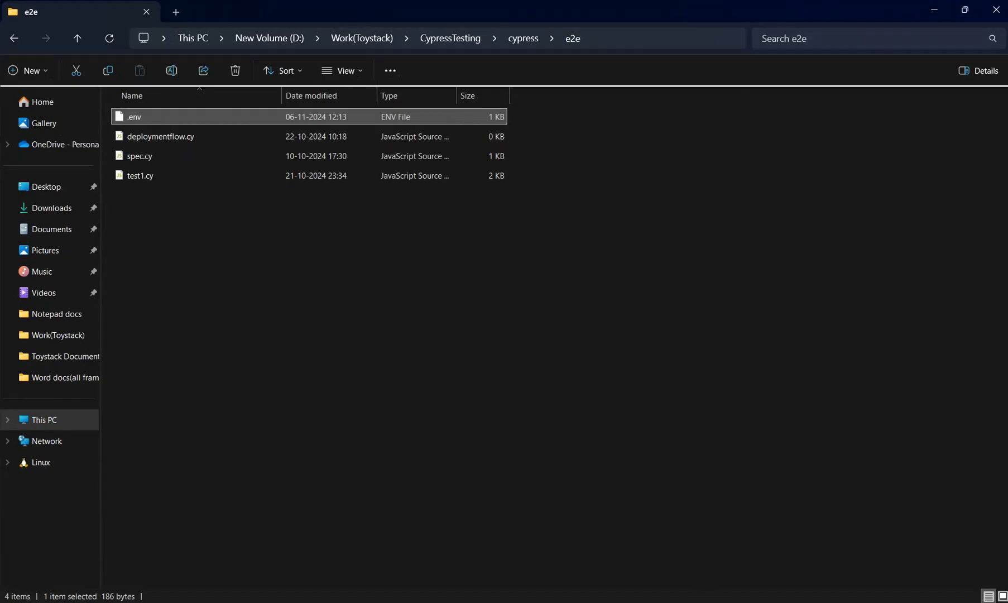
key("alt+Tab")
left_click_drag(779, 16, 435, 40)
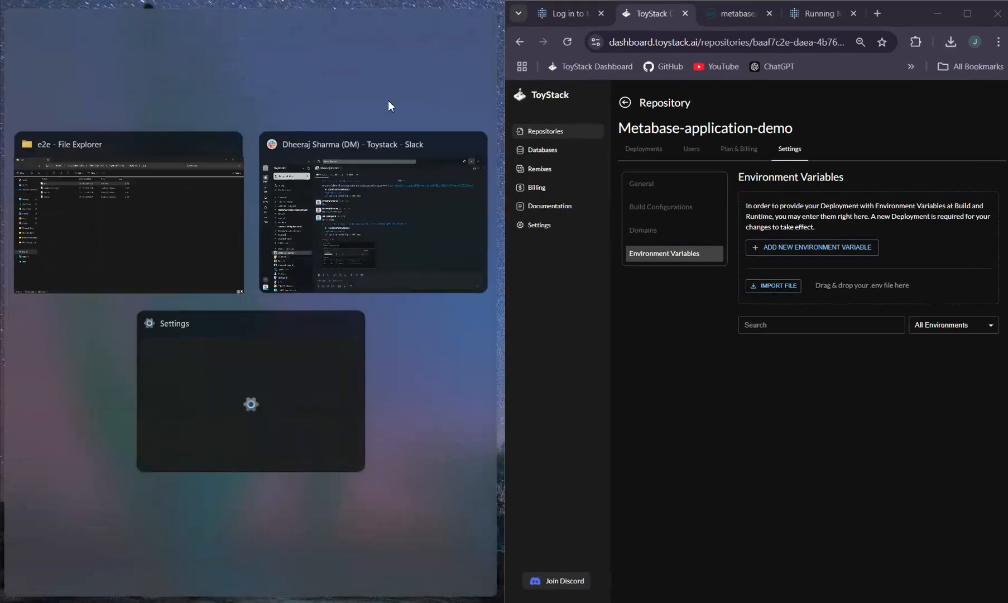
left_click(113, 192)
left_click_drag(141, 122, 770, 279)
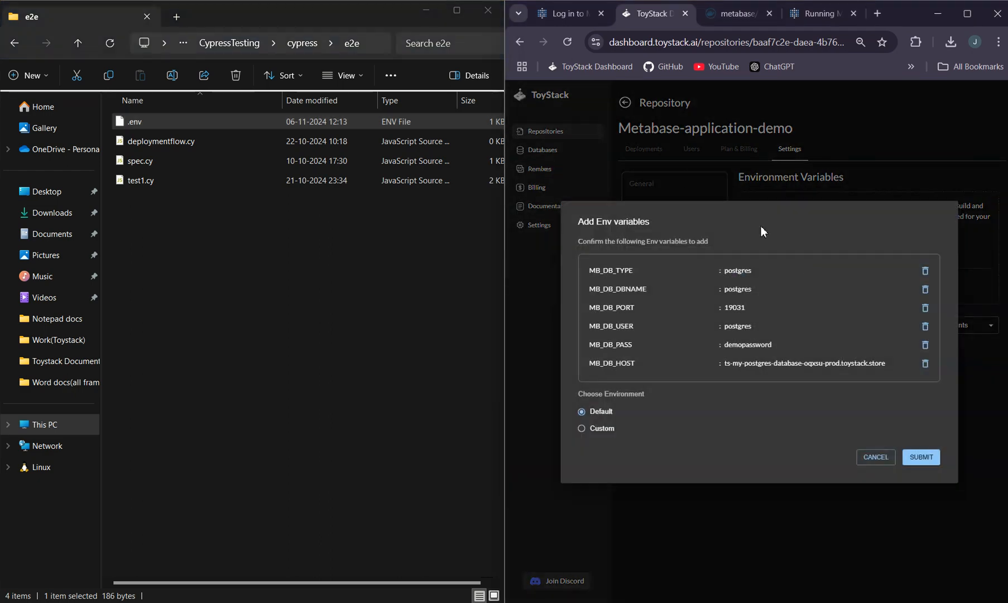
left_click(931, 463)
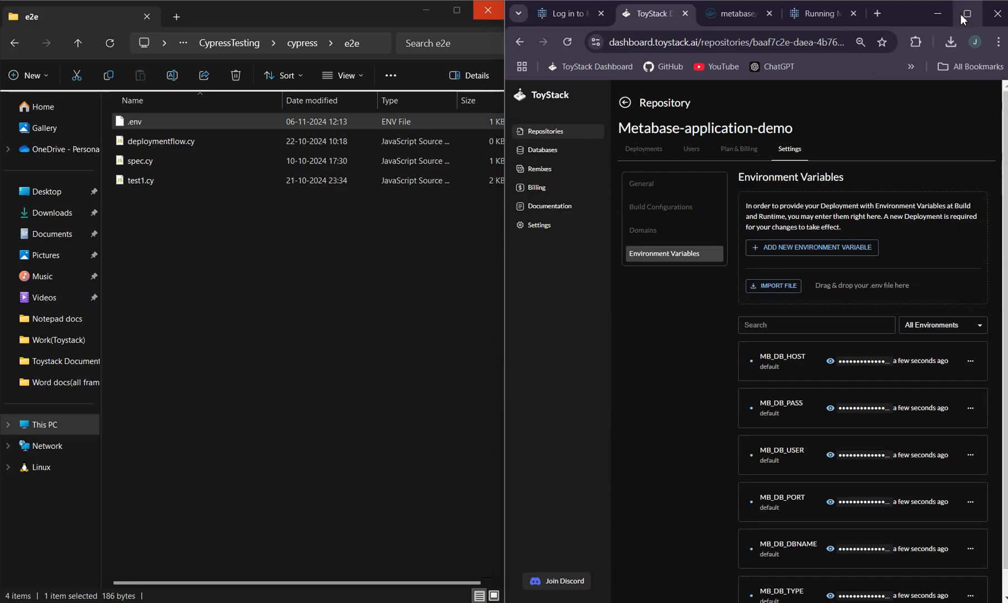
Review the imported environment variables and the repository's general settings
left_click(961, 15)
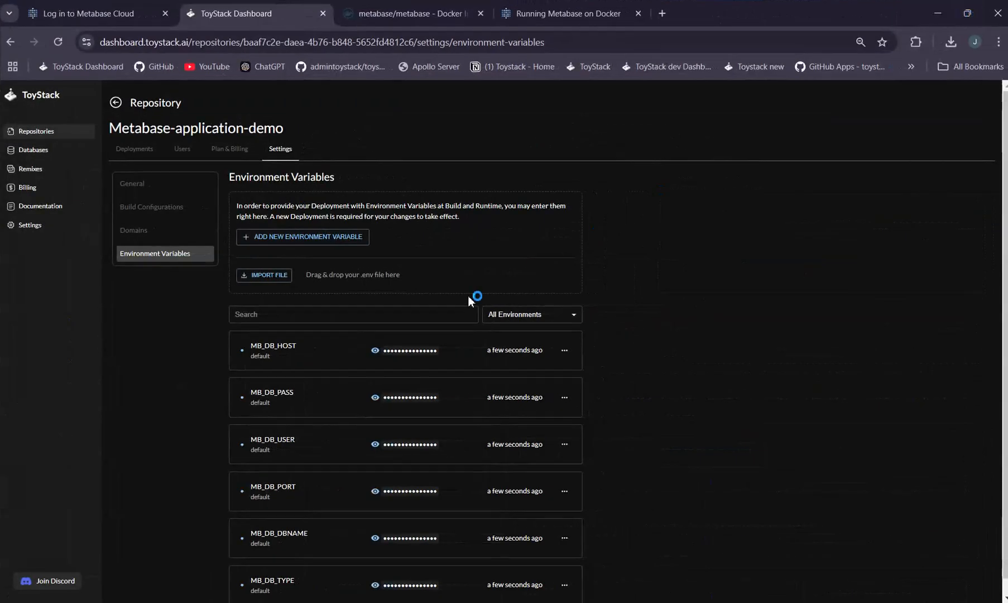
scroll(443, 342, "down", 1)
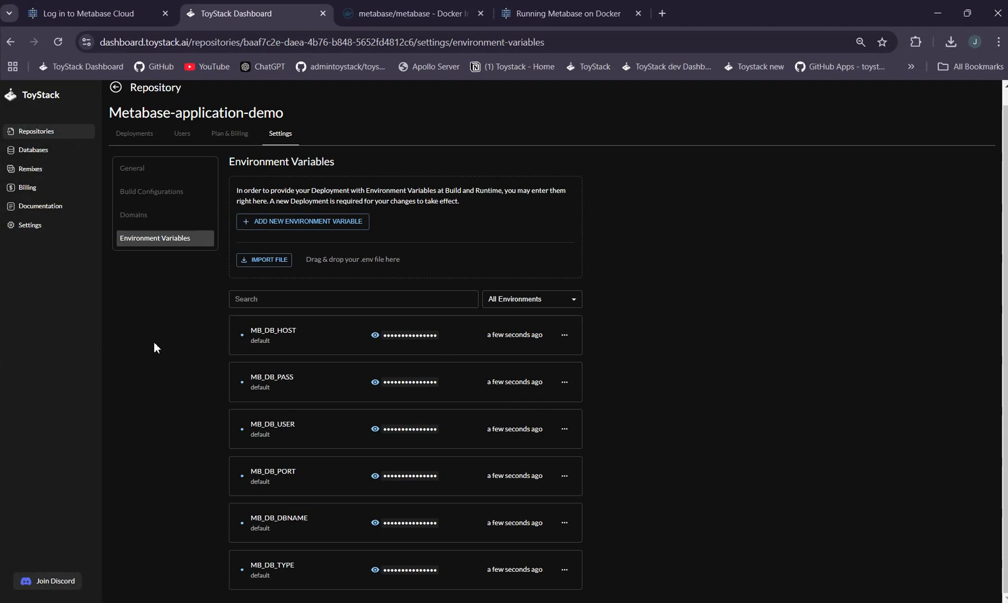
left_click(144, 169)
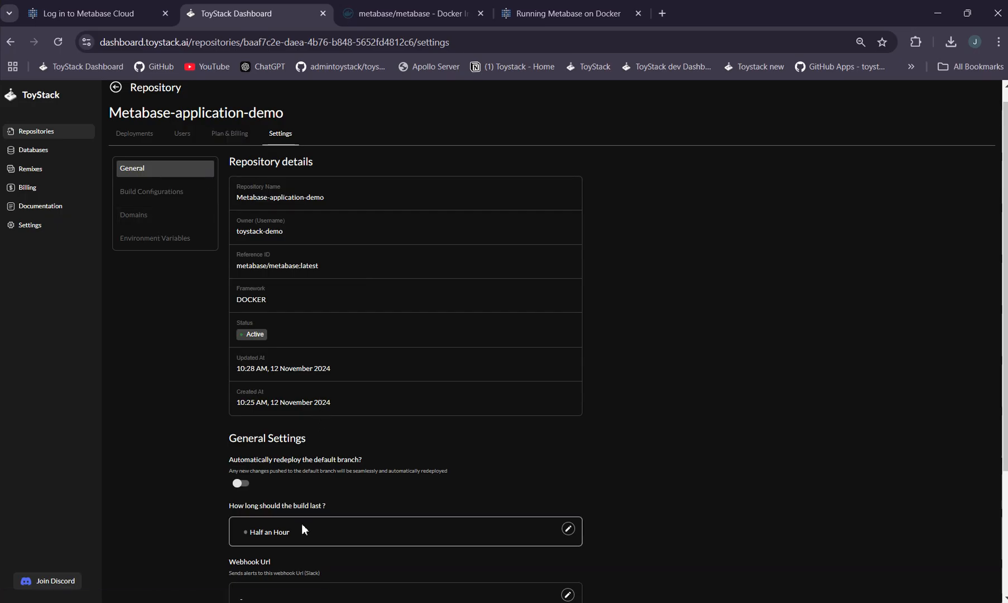
Create a new deployment with a validity of Half an Hour
left_click(142, 136)
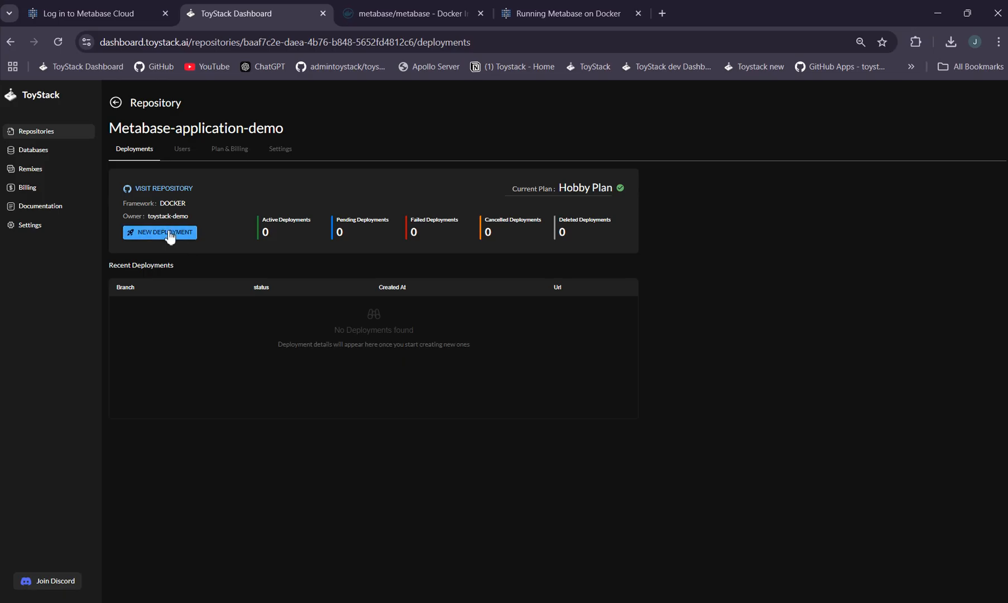
left_click(169, 231)
left_click(442, 350)
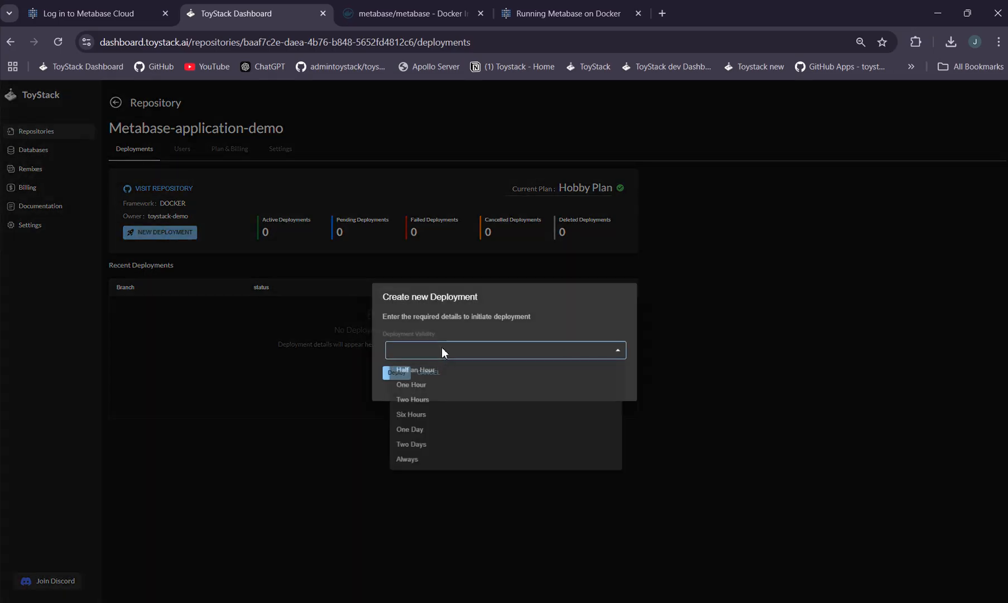
left_click(429, 373)
left_click(398, 373)
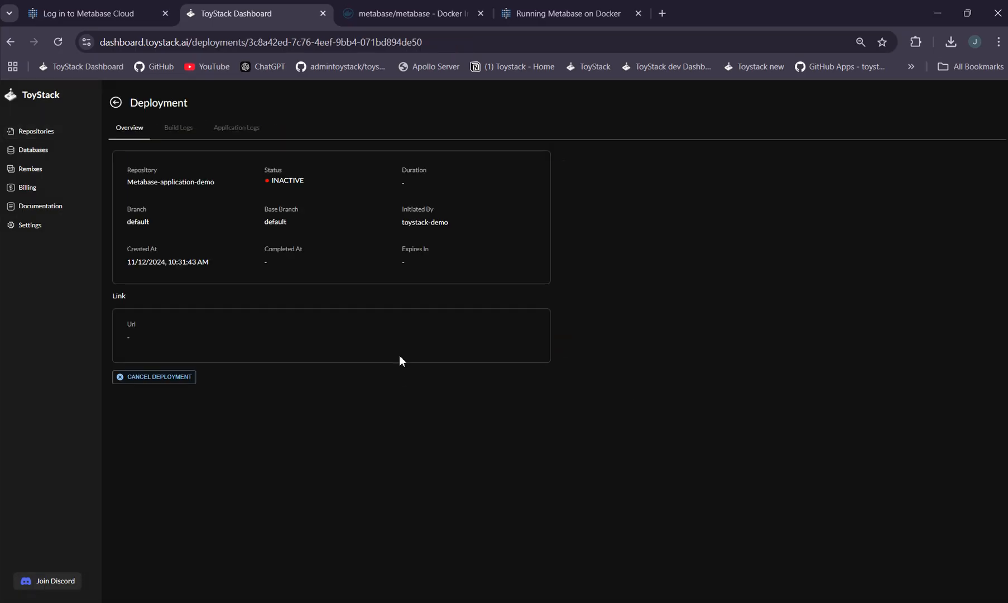
Inspect the deployment's build and application logs, then return to its overview
left_click(169, 134)
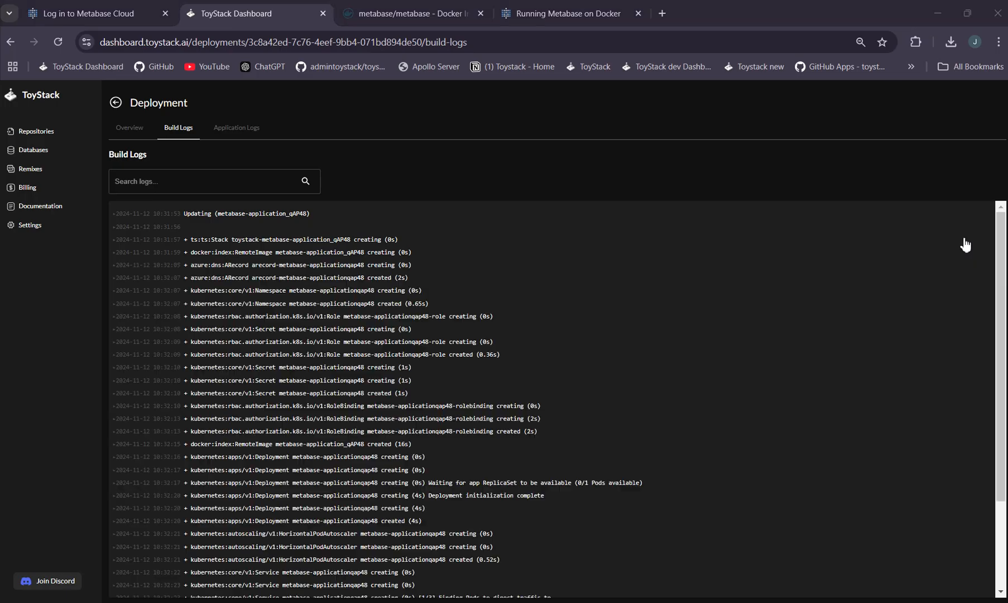
scroll(858, 314, "down", 3)
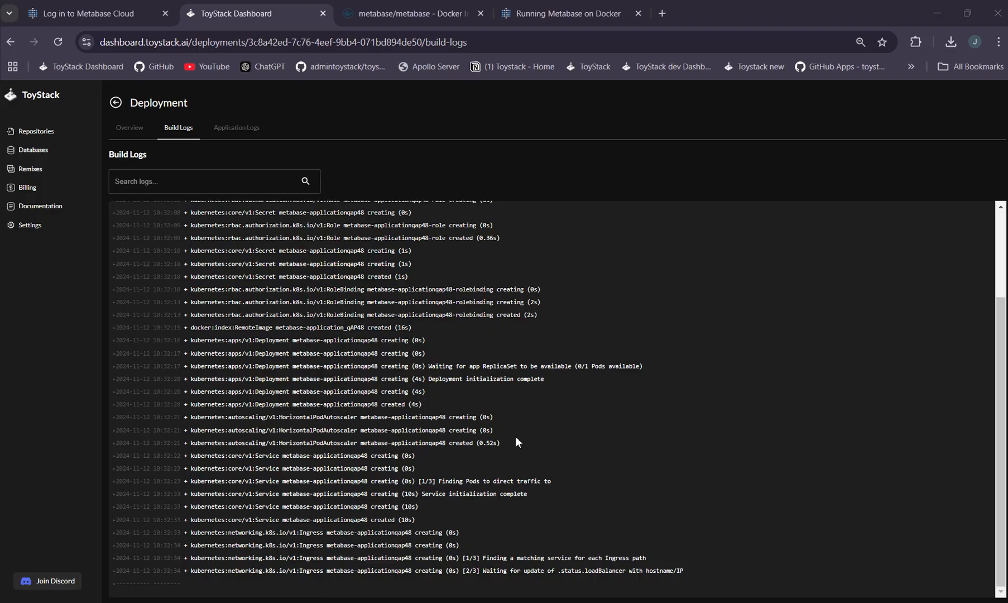
left_click(236, 129)
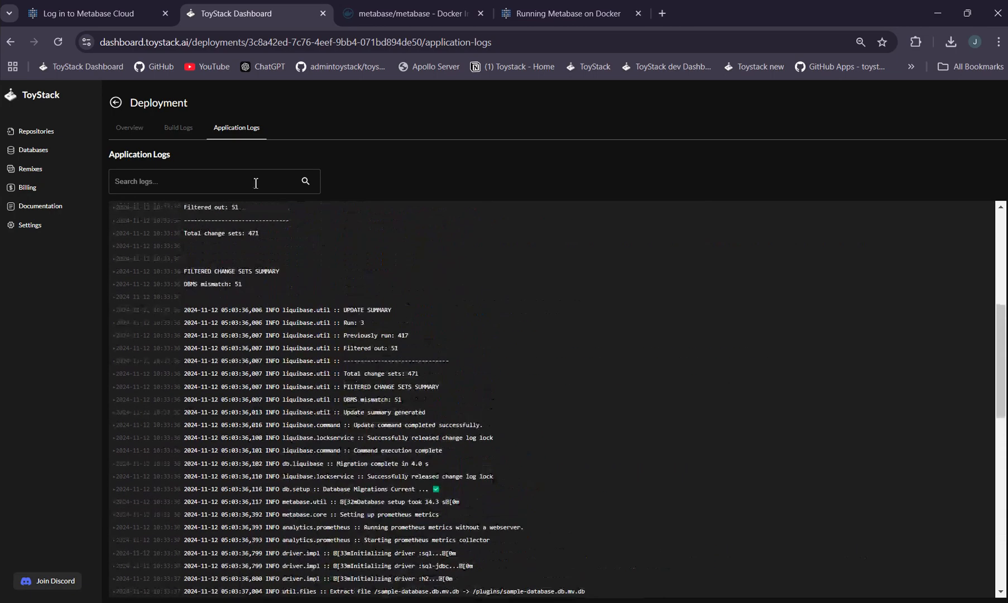
left_click(187, 132)
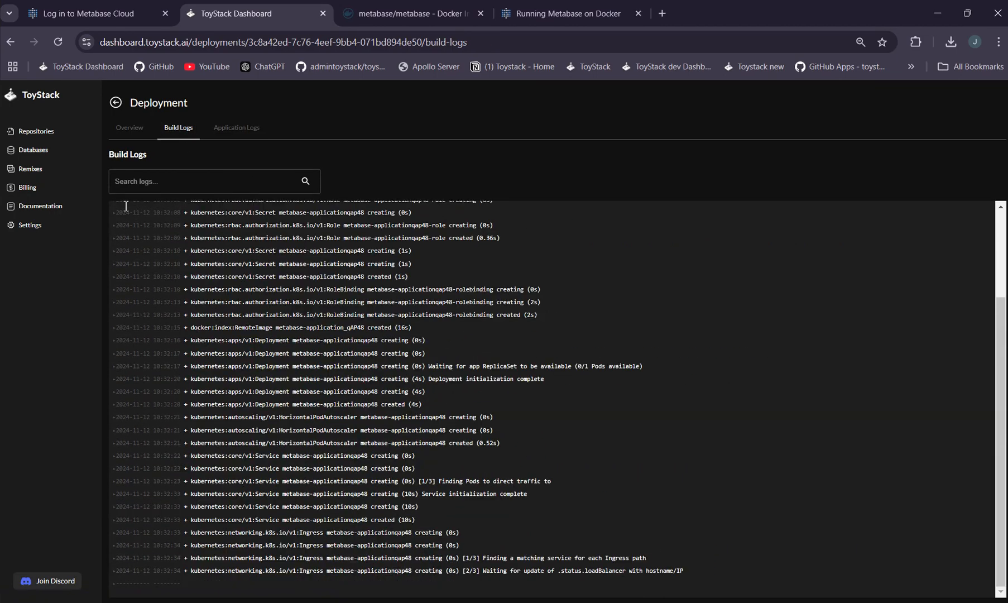
left_click(142, 129)
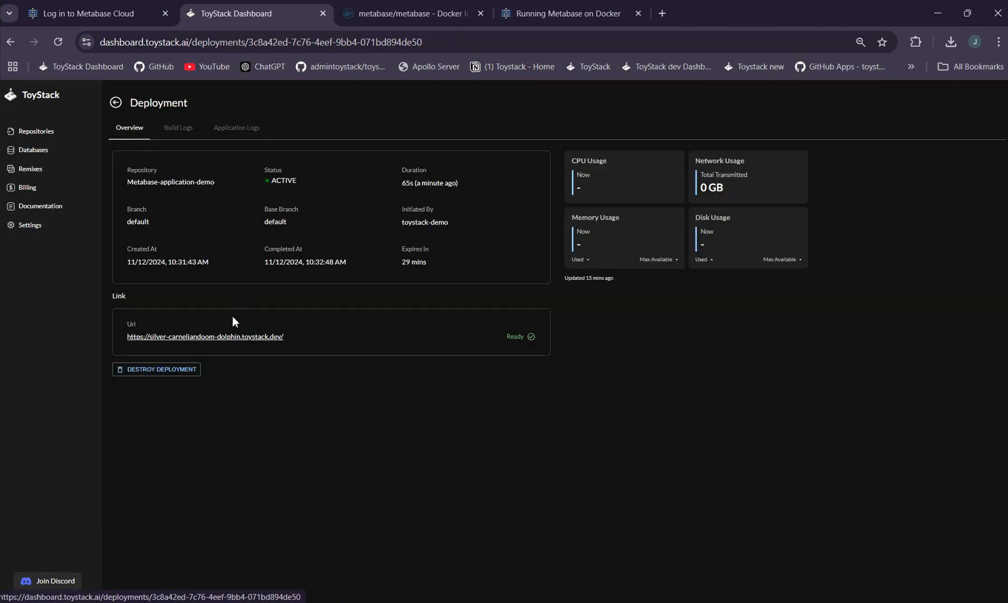